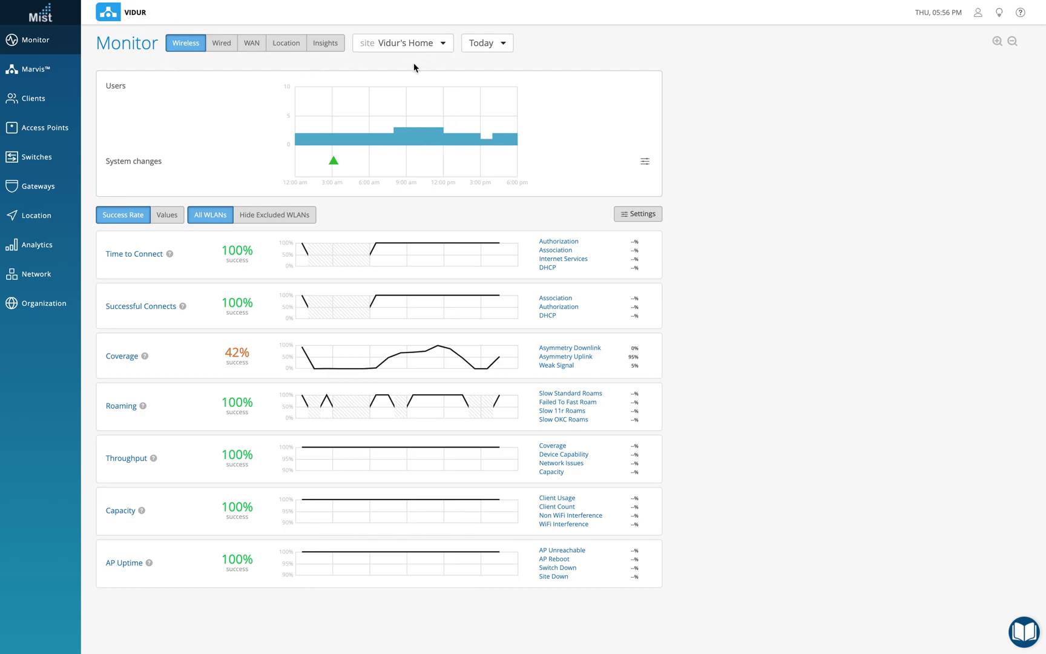
# Step: Switch the wireless Monitor dashboard from the previous site to Test_Site
pyautogui.click(445, 45)
pyautogui.click(388, 109)
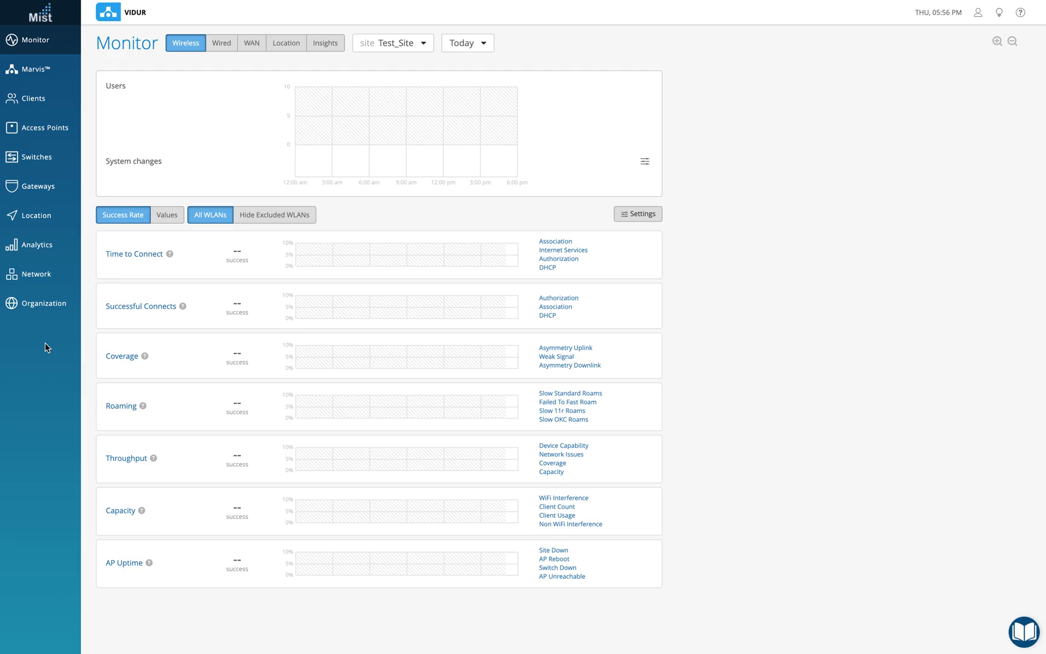
pyautogui.moveTo(41, 310)
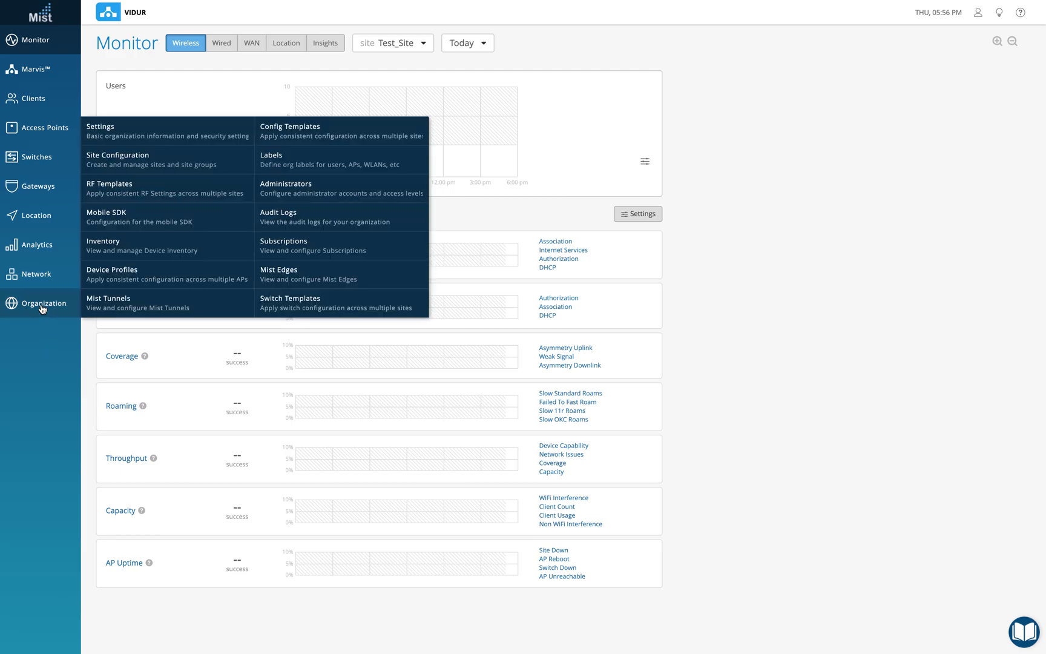
# Step: Open the Test_Template_Config configuration template and start adding a new WLAN
pyautogui.click(310, 135)
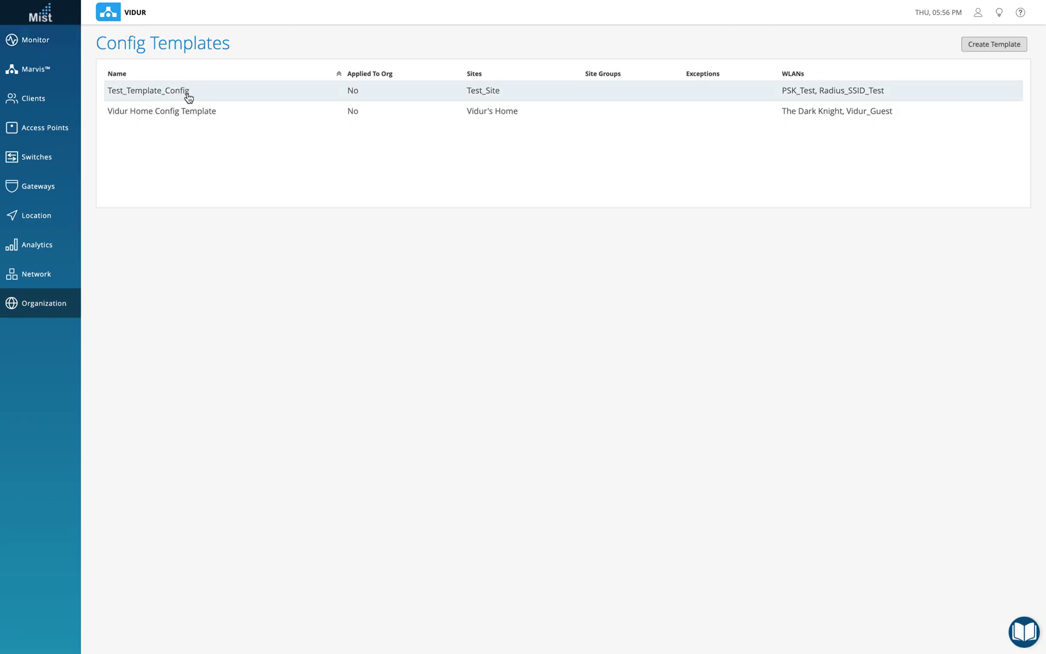
pyautogui.click(276, 92)
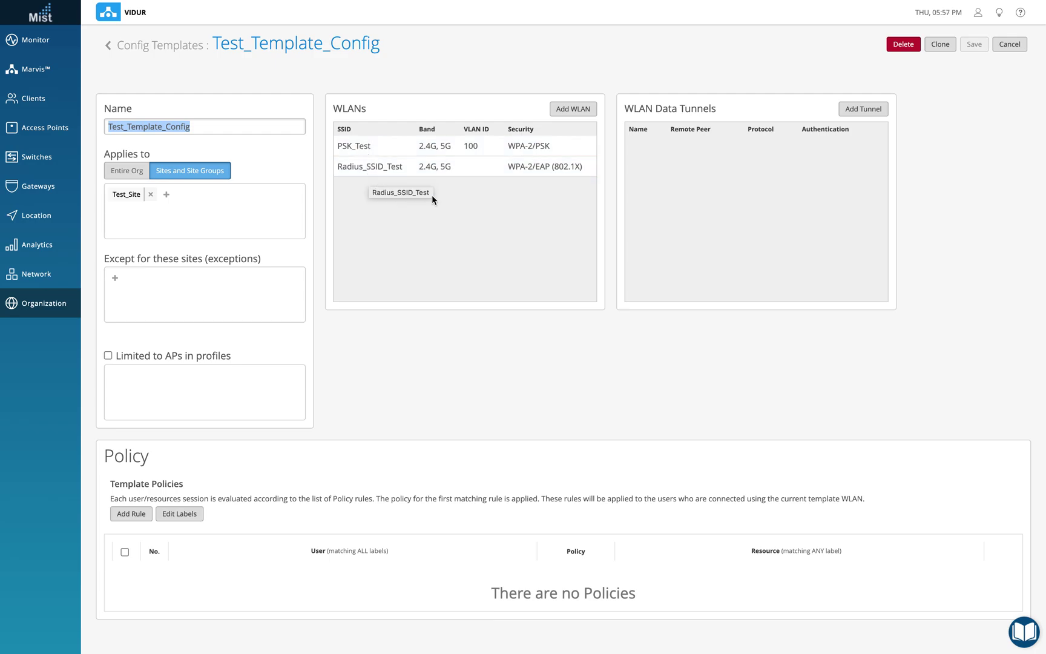
pyautogui.click(575, 110)
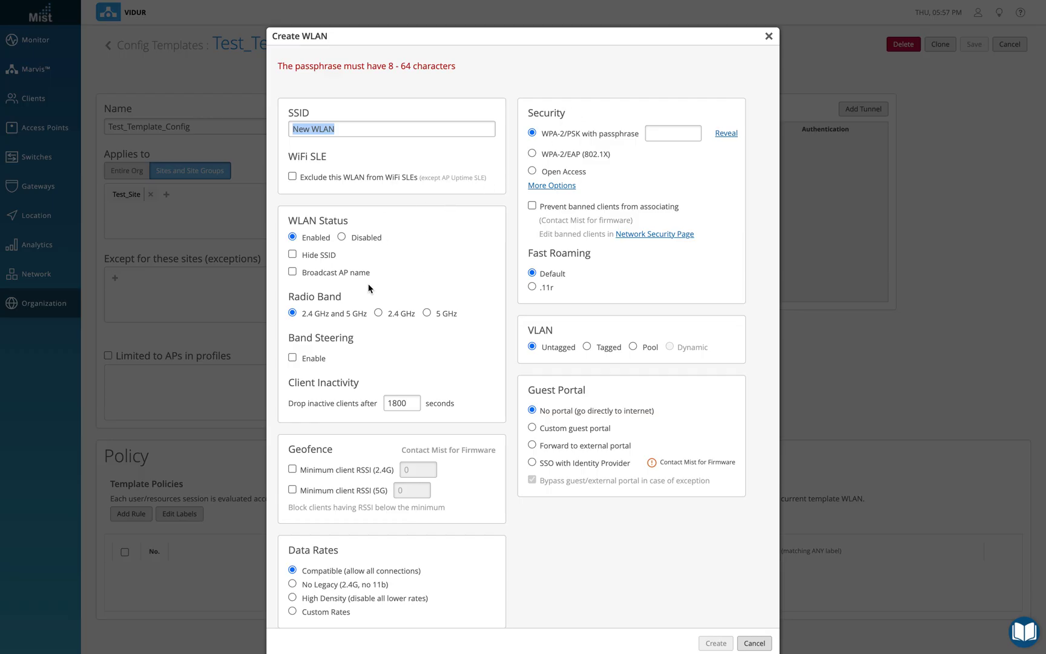
# Step: Replace the default SSID 'New WLAN' with 'Guest_Test_SSID'
pyautogui.scroll(-5, 365, 482)
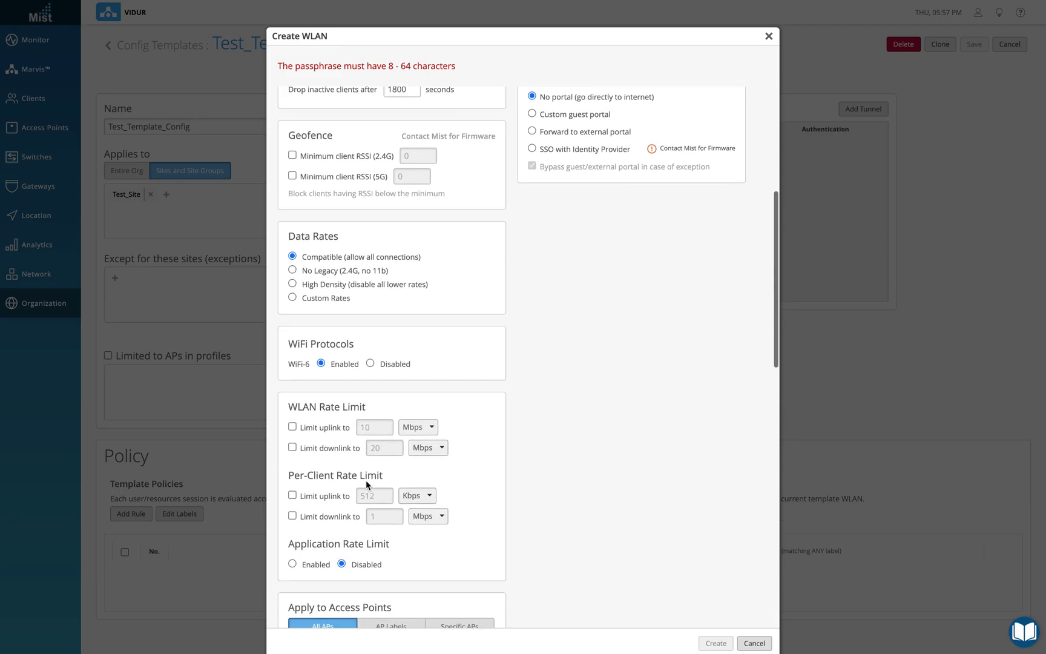
pyautogui.scroll(5, 380, 342)
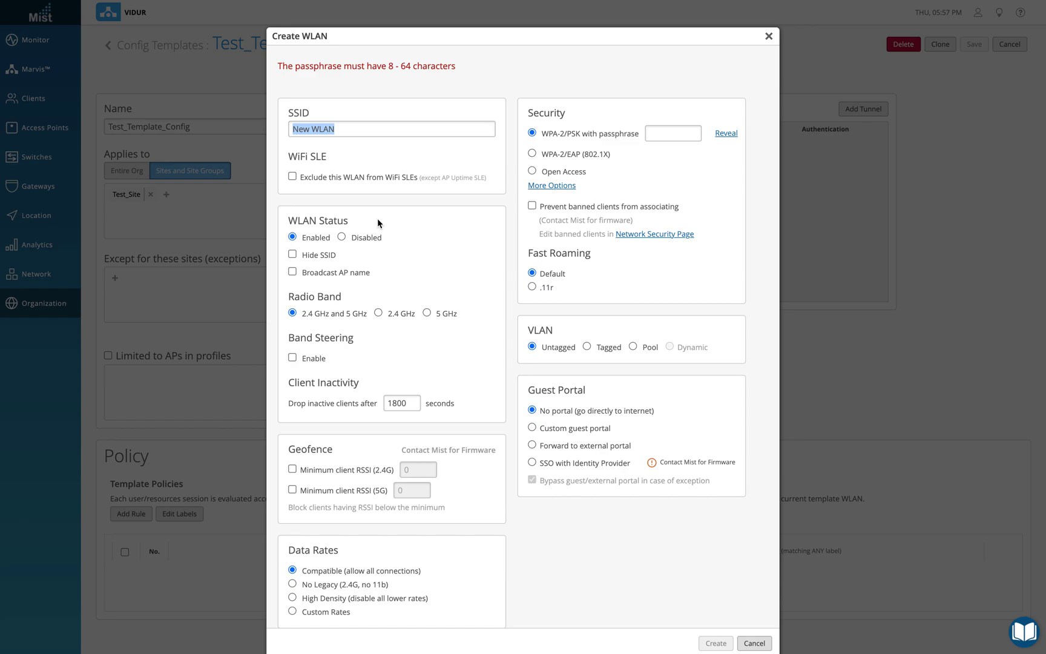
pyautogui.write('Guest_Test_SSID')
# Step: Set Guest_Test_SSID to Open Access security with a Custom guest portal
pyautogui.click(554, 173)
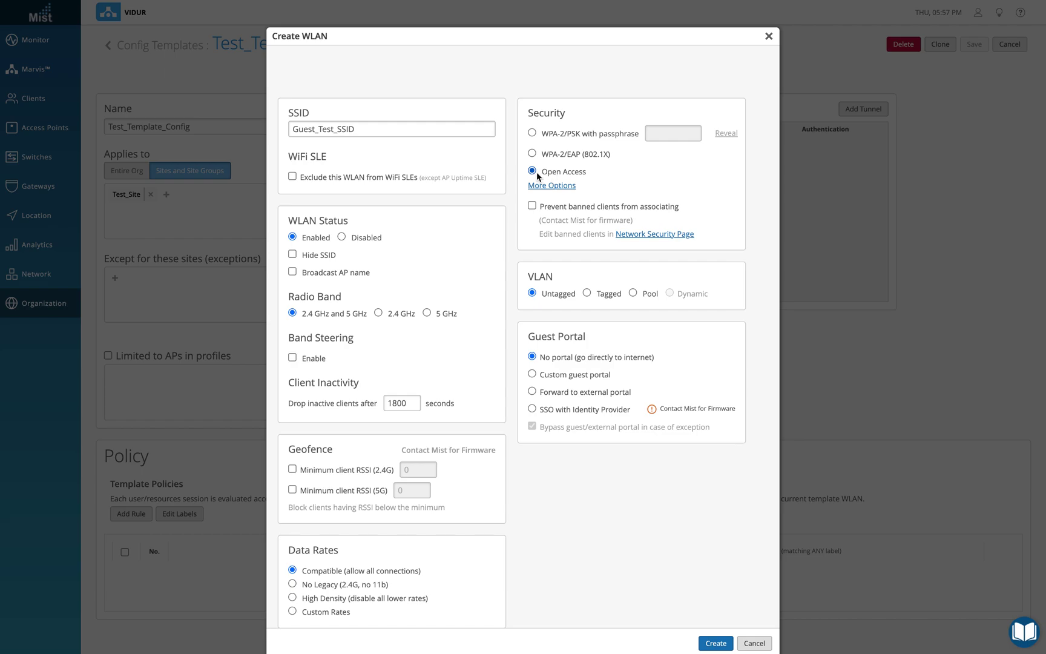
pyautogui.click(591, 339)
pyautogui.moveTo(592, 339); pyautogui.dragTo(529, 338)
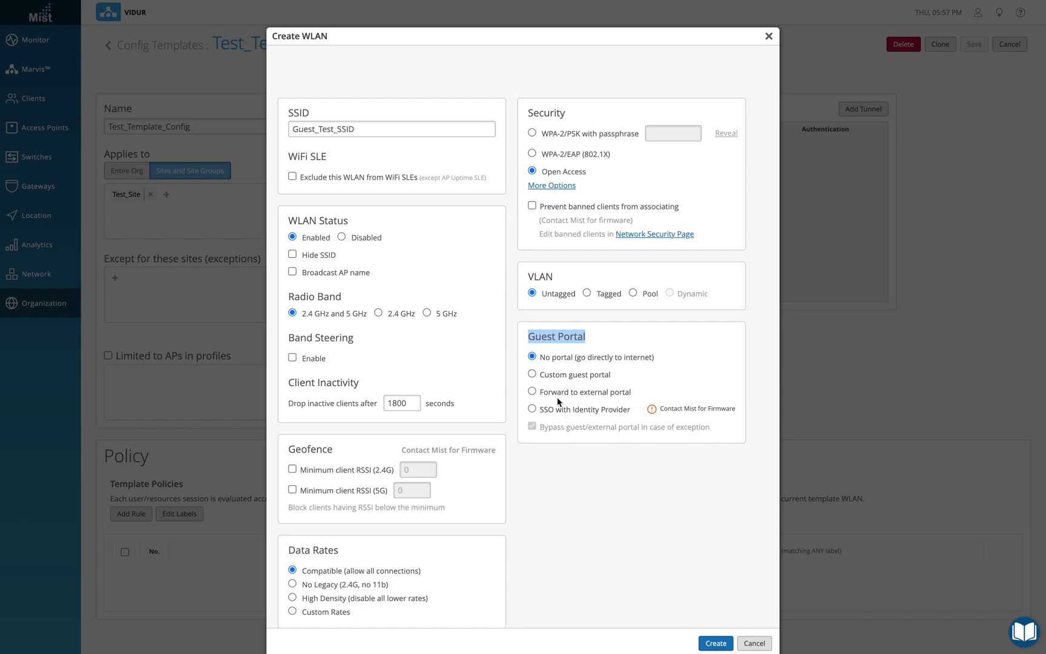
pyautogui.click(531, 373)
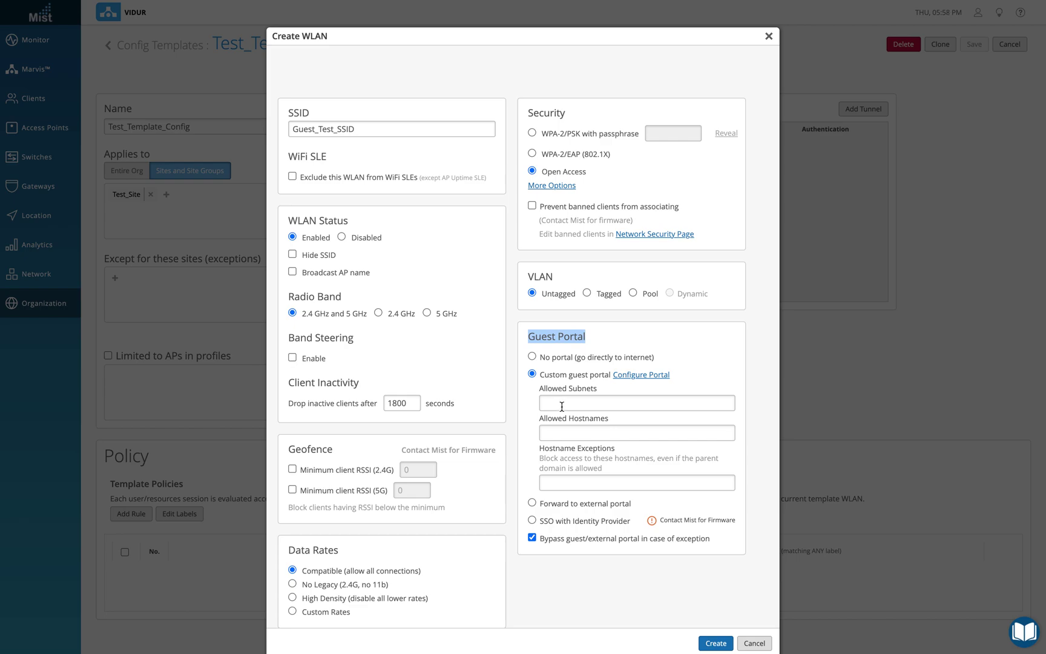
# Step: Open the custom guest portal options, showing required Full Name, Email Address and Company Name
pyautogui.click(580, 434)
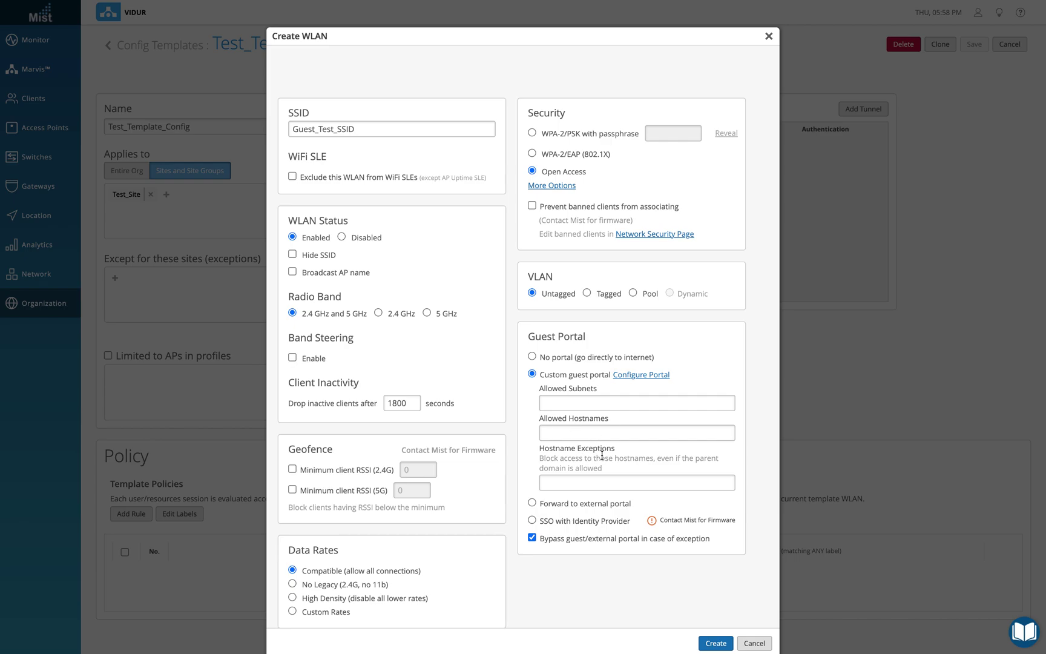
pyautogui.click(638, 376)
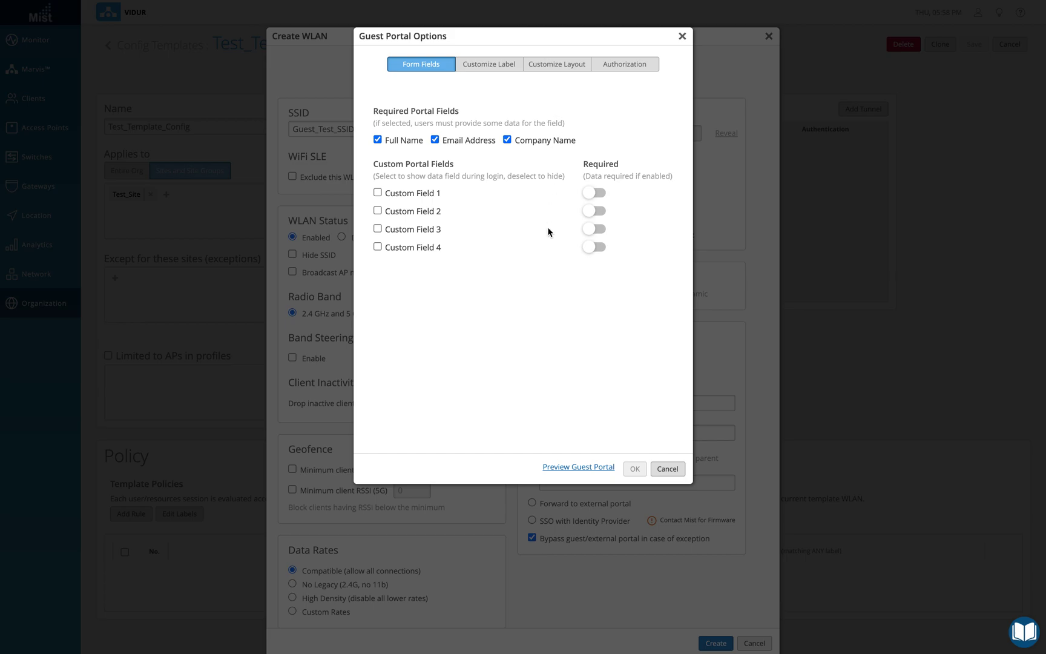
# Step: Enable Custom Field 1 as a required portal field and verify it in the sign-in preview
pyautogui.click(581, 467)
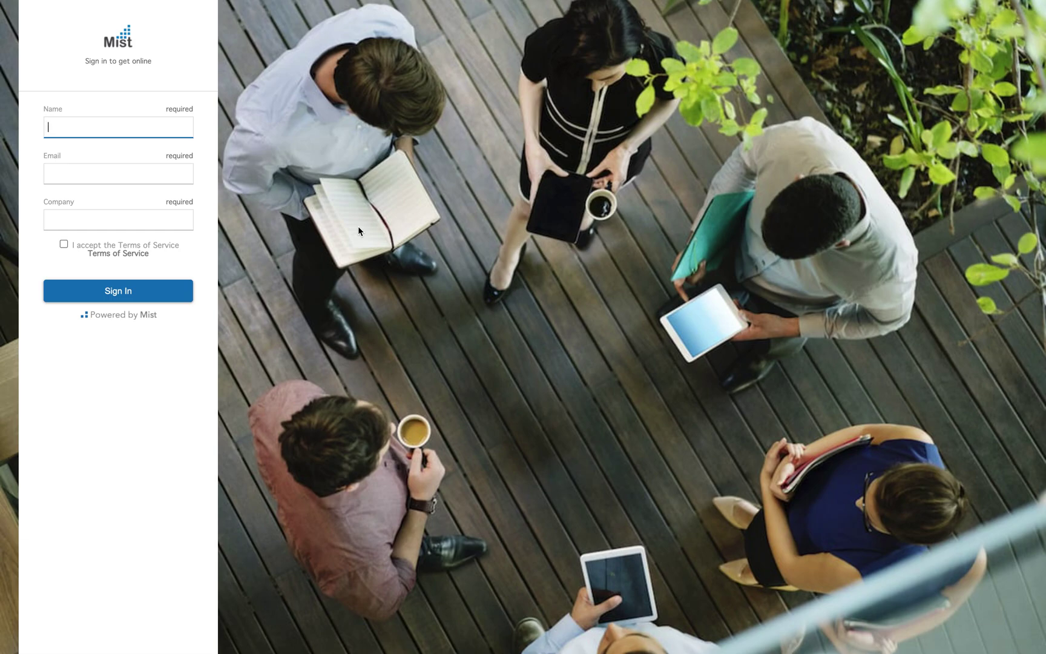
pyautogui.press('super+w')
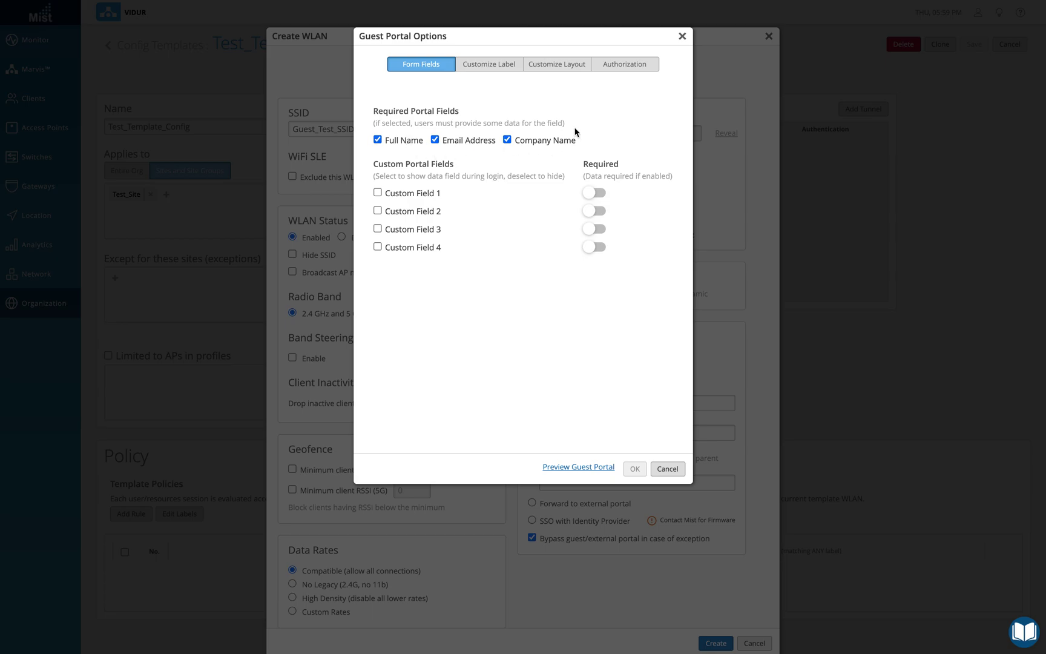
pyautogui.click(377, 192)
pyautogui.click(596, 193)
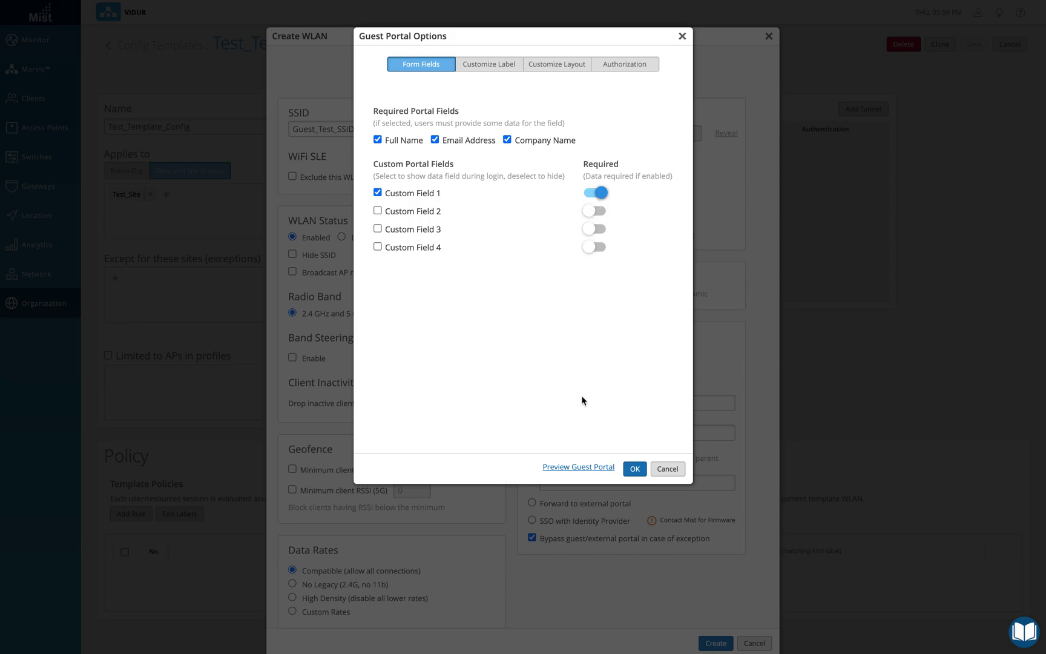
pyautogui.click(563, 468)
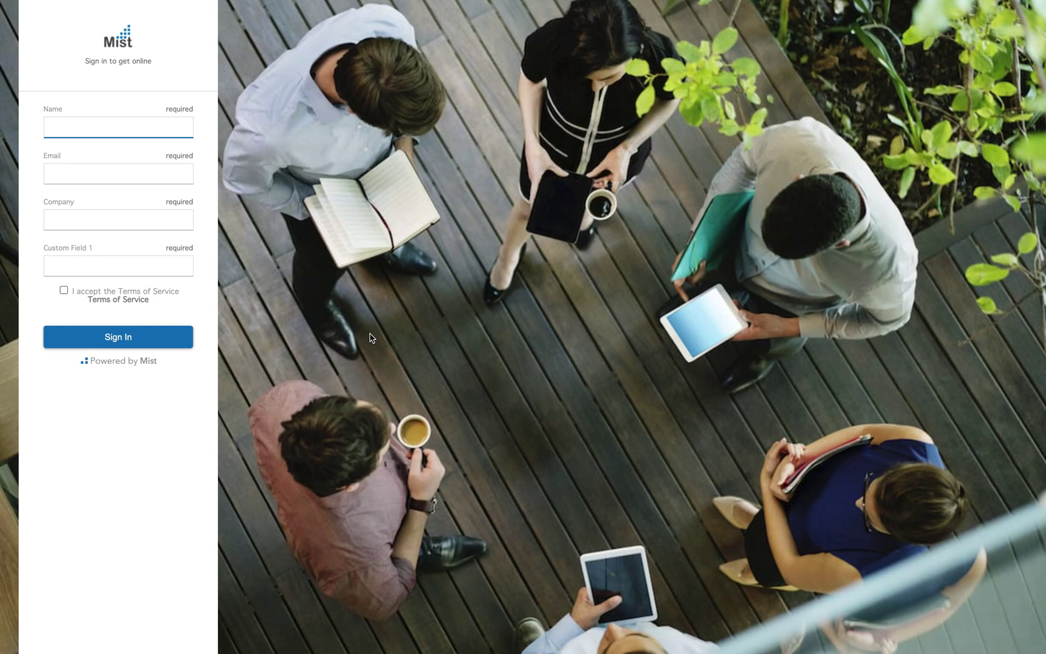
pyautogui.press('super+w')
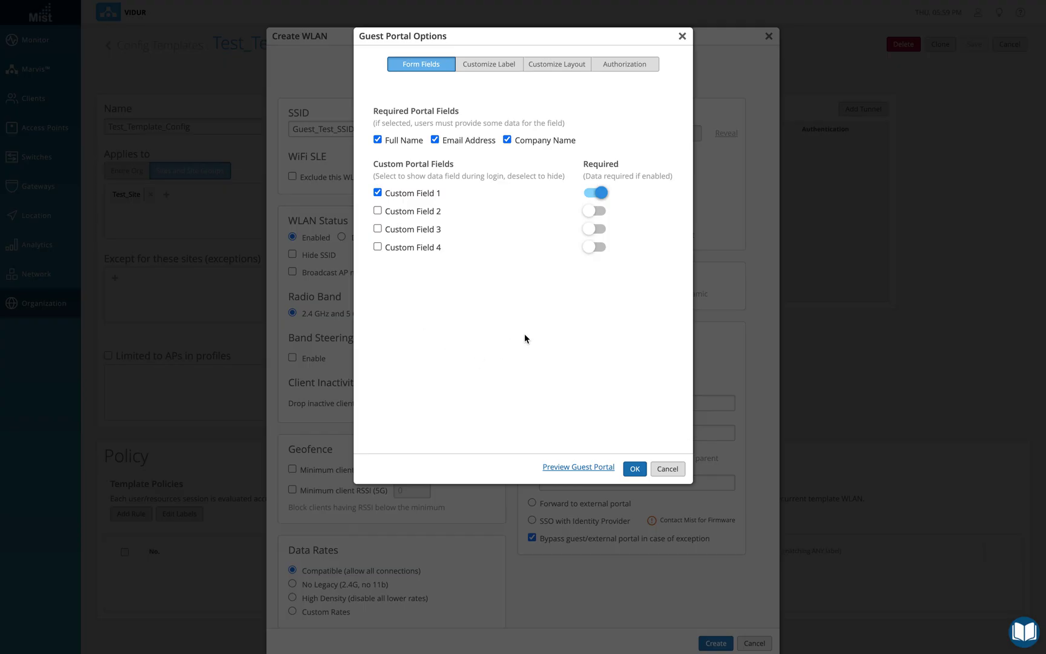
# Step: Change the portal message text to 'Welcome to my World' on the Customize Label tab
pyautogui.click(494, 70)
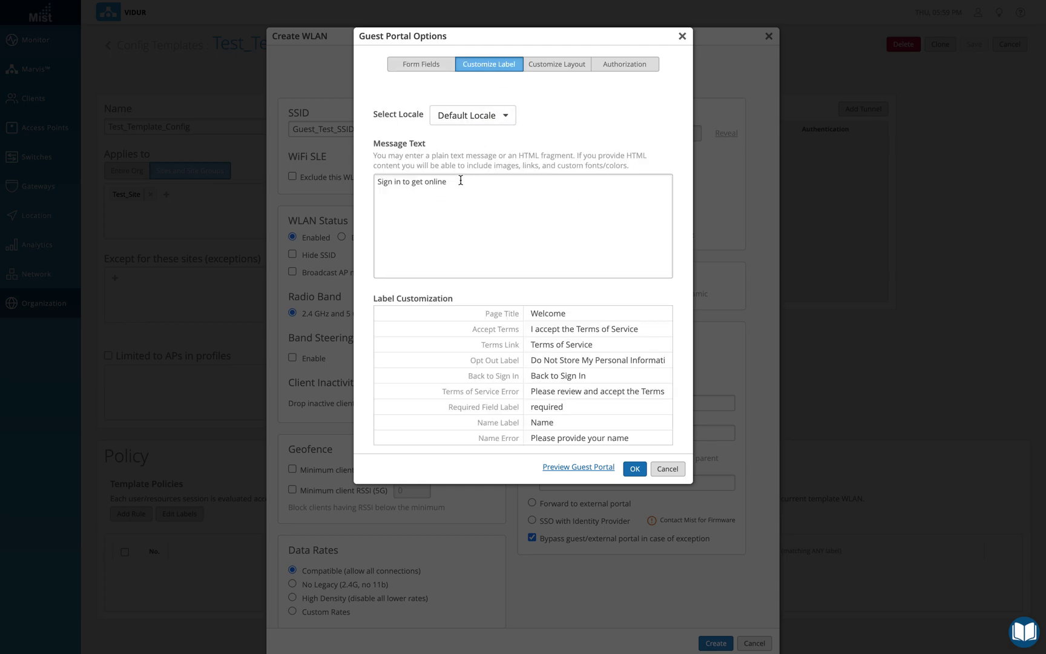
pyautogui.tripleClick(458, 181)
pyautogui.moveTo(458, 182)
pyautogui.mouseDown()
pyautogui.moveTo(418, 183)
pyautogui.moveTo(456, 187)
pyautogui.mouseUp()
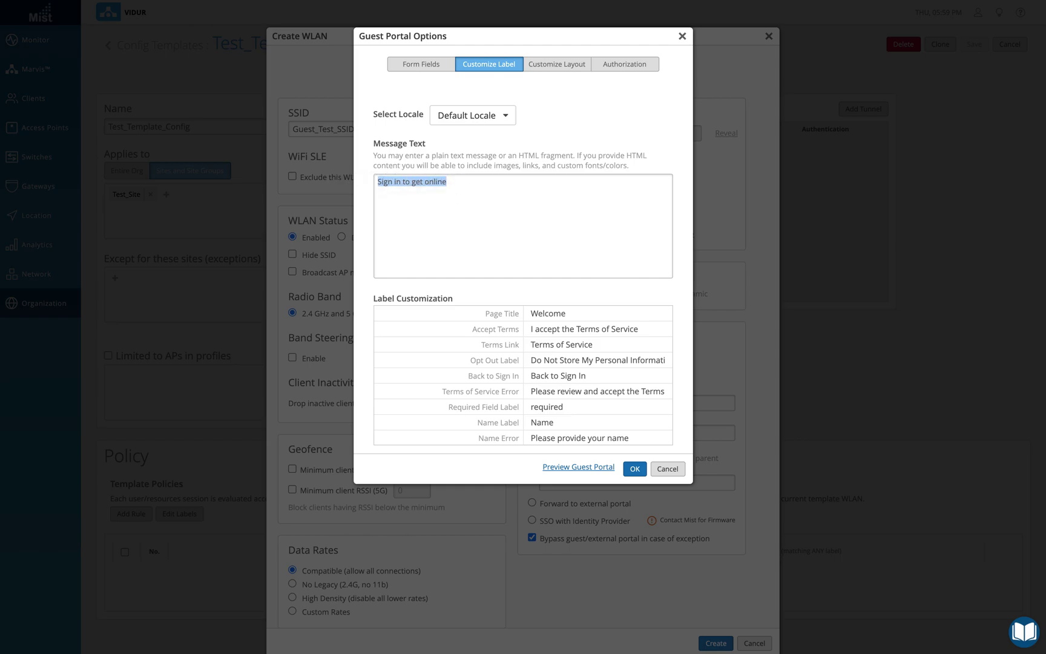
pyautogui.click(378, 181)
pyautogui.hotkey('ctrl', 'a')
pyautogui.write('W')
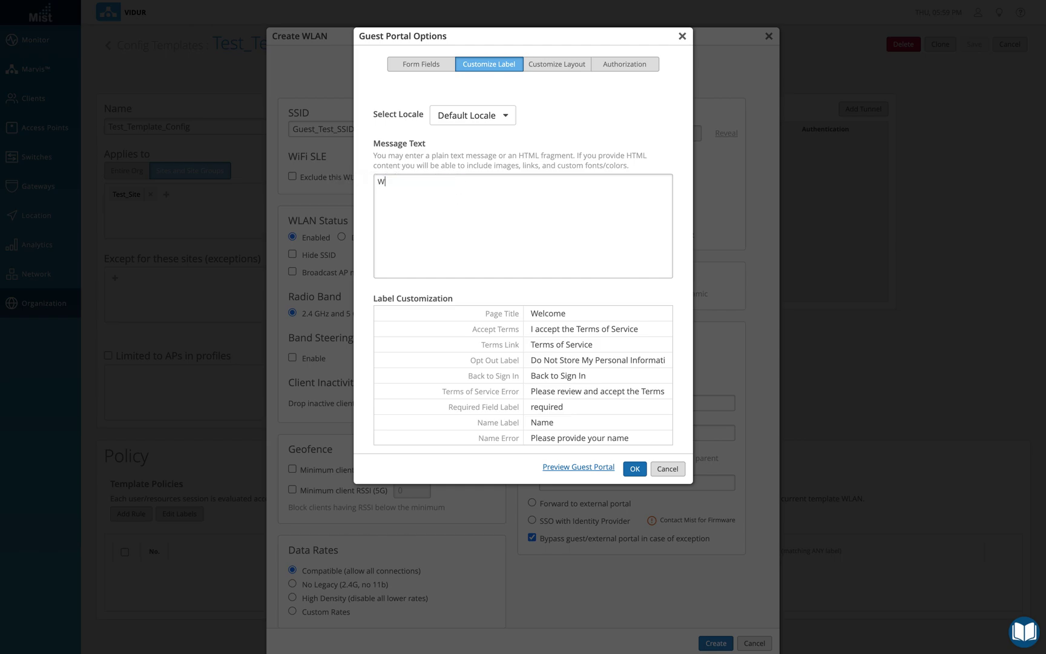
pyautogui.write('elcome to my Work')
pyautogui.press('BackSpace')
pyautogui.write('ld')
# Step: Keep Default Locale and scroll down to the Label Customization table
pyautogui.click(508, 118)
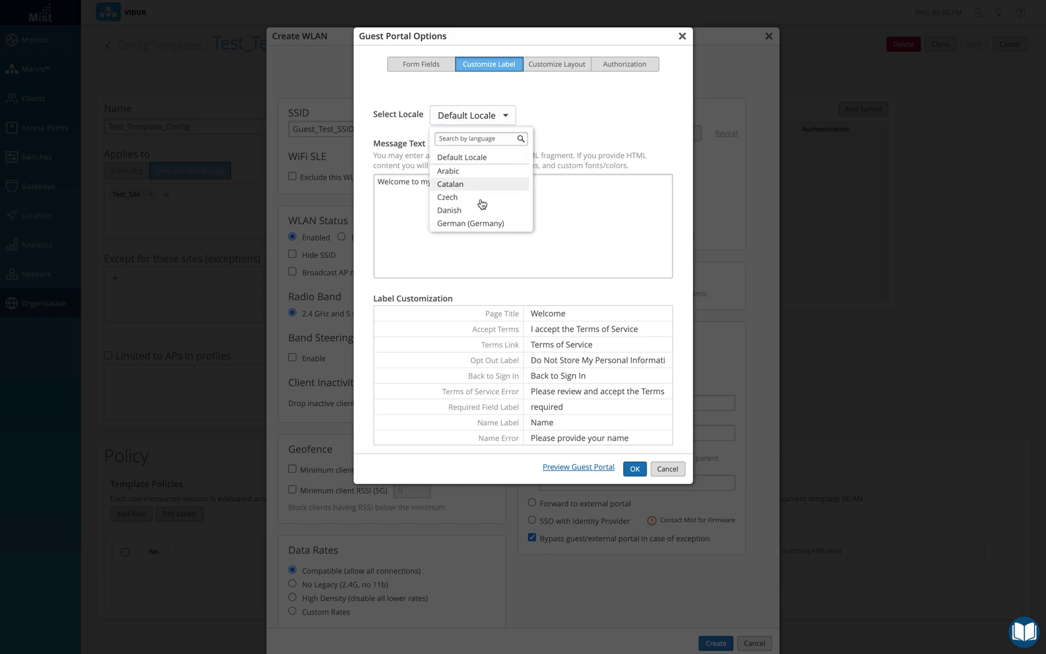
pyautogui.click(579, 133)
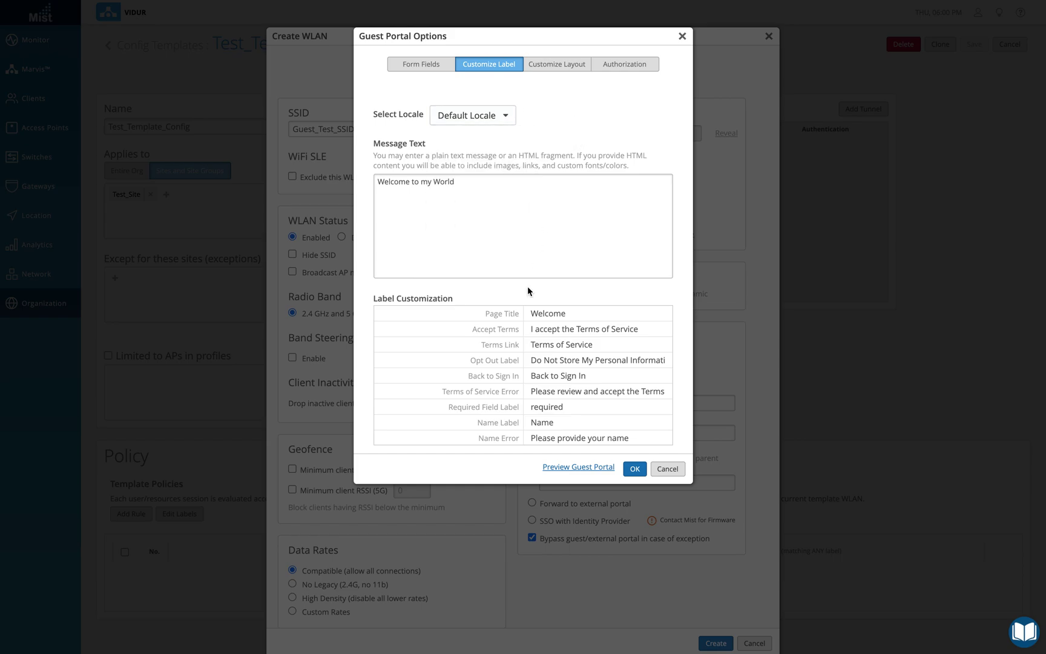
pyautogui.click(448, 295)
pyautogui.moveTo(449, 299); pyautogui.dragTo(416, 300)
pyautogui.scroll(-5, 549, 345)
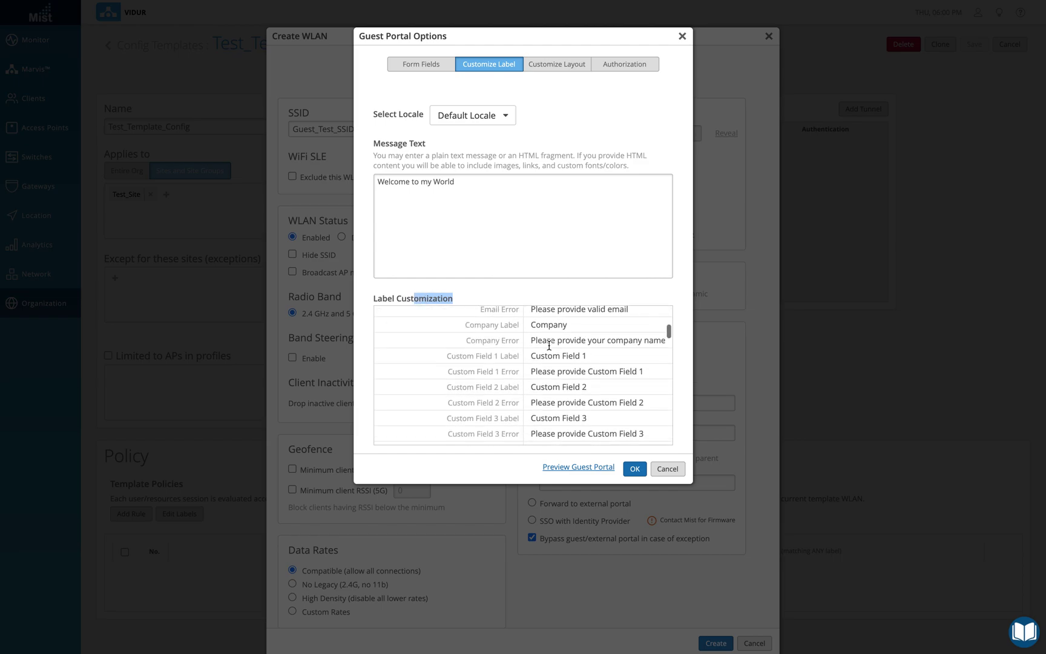
# Step: Label Custom Field 1 'Car Colour' with error 'Please provide the car colour'
pyautogui.tripleClick(588, 356)
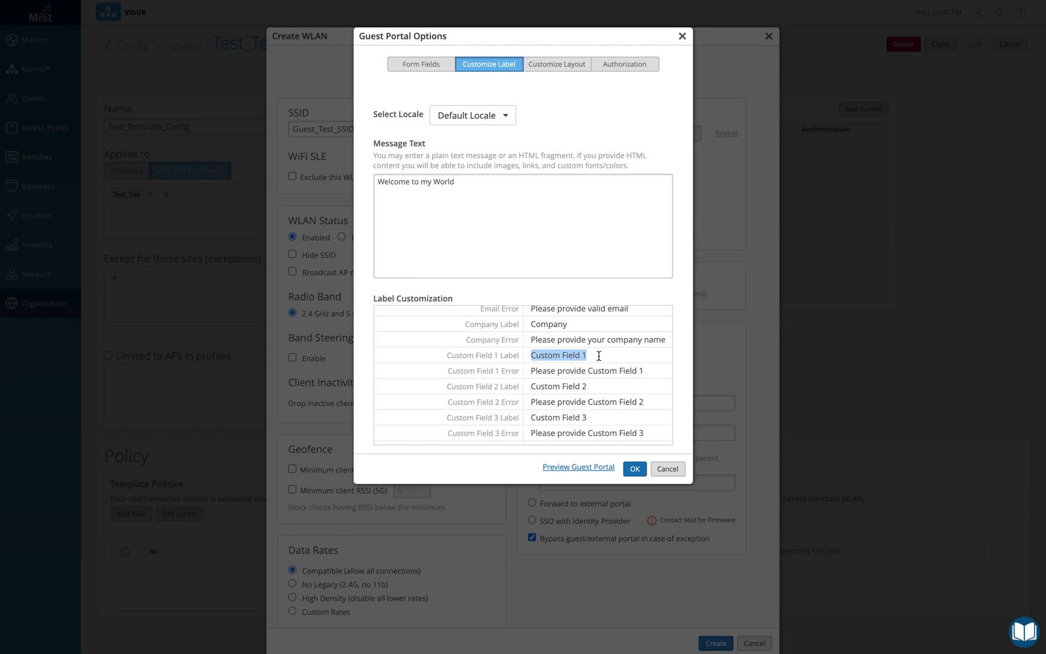
pyautogui.write('Car Colour')
pyautogui.tripleClick(649, 372)
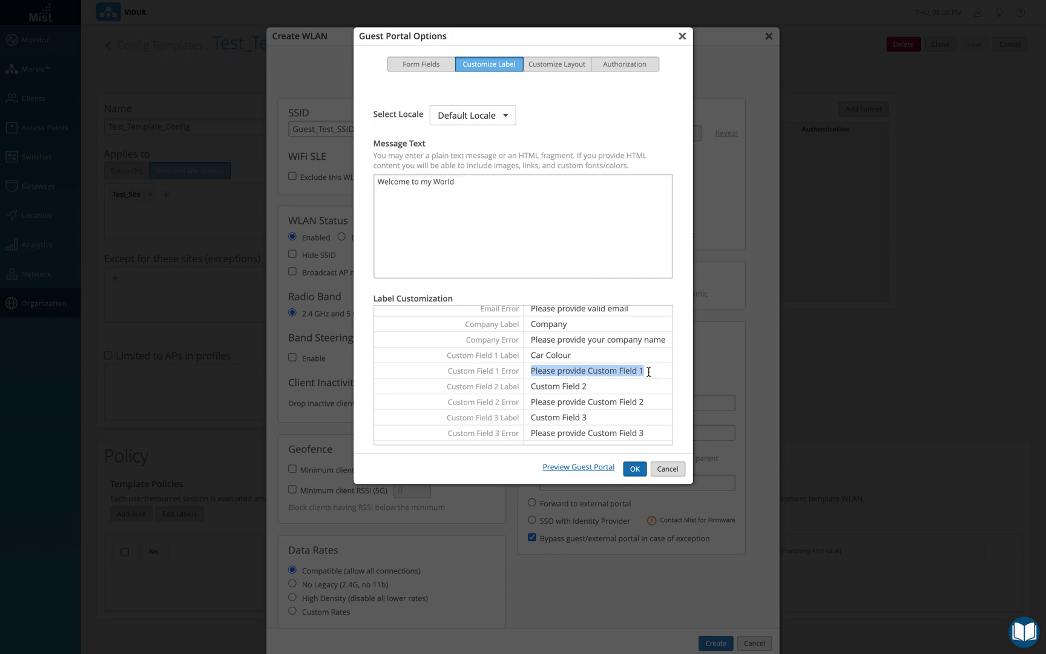
pyautogui.press('BackSpace')
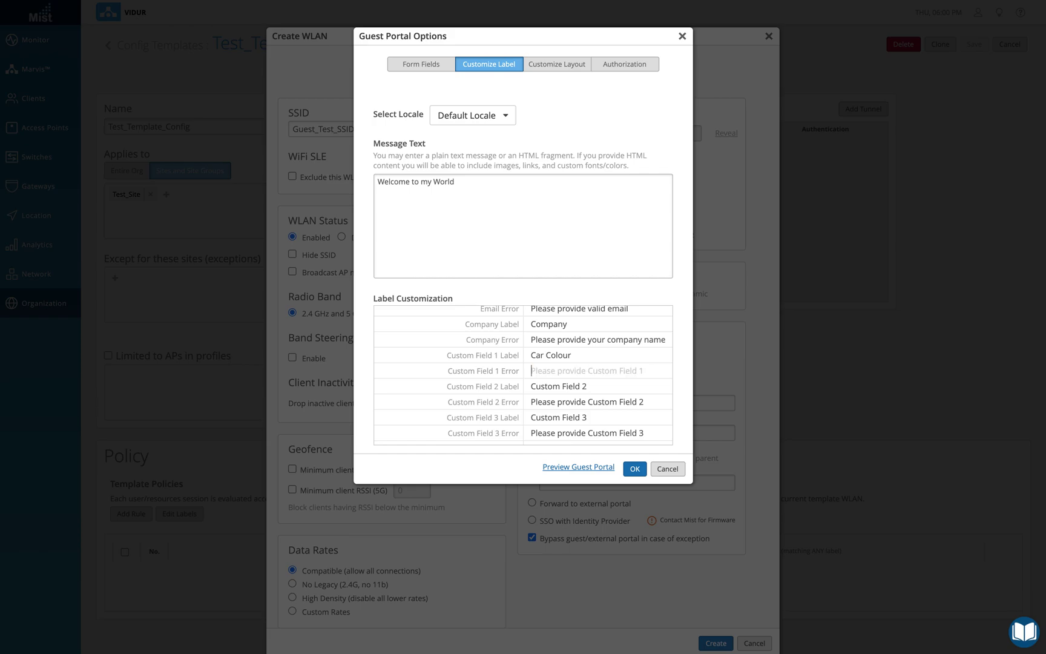
pyautogui.press('super+z')
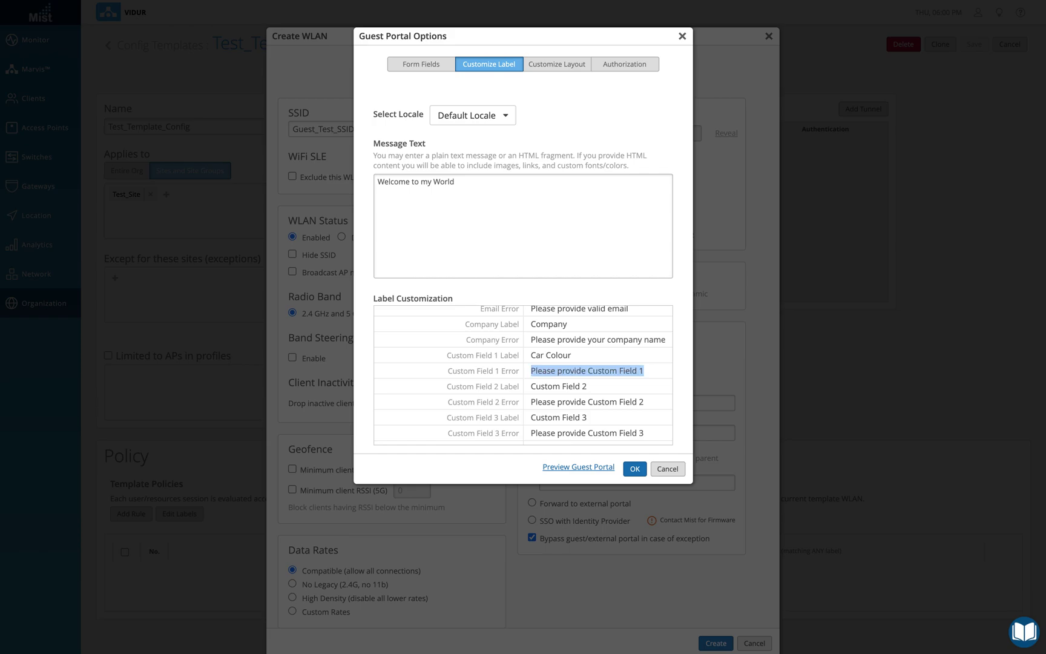
pyautogui.press('Right')
pyautogui.press('BackSpace')
pyautogui.press('BackSpace')
pyautogui.press('BackSpace')
pyautogui.press('BackSpace')
pyautogui.press('BackSpace')
pyautogui.press('BackSpace')
pyautogui.press('BackSpace')
pyautogui.press('BackSpace')
pyautogui.press('BackSpace')
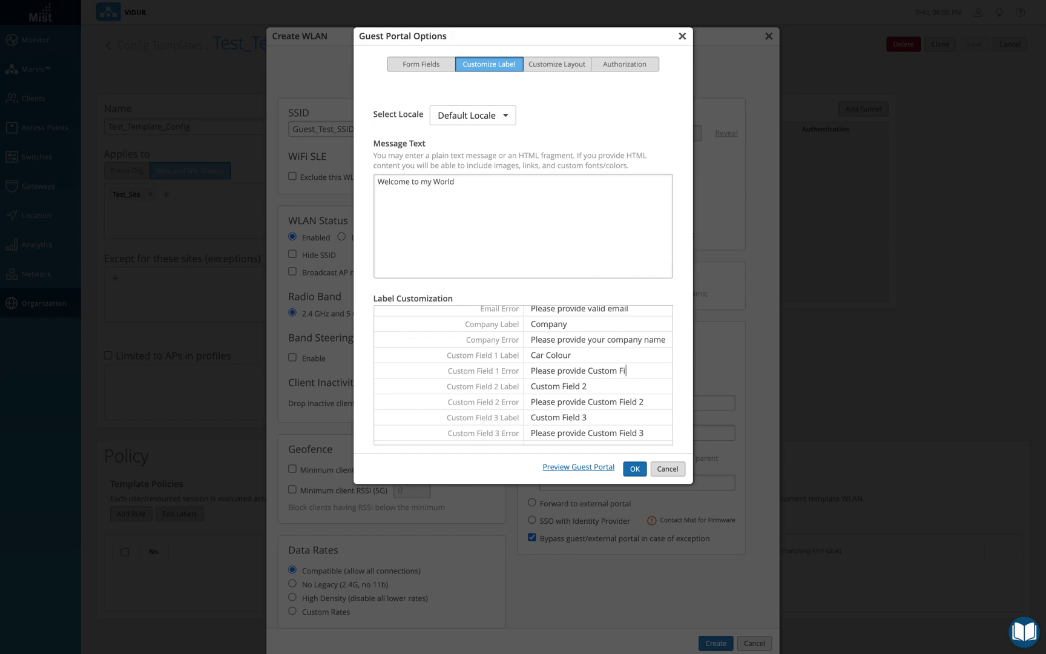
pyautogui.press('BackSpace')
pyautogui.press('BackSpace')
pyautogui.press('BackSpace')
pyautogui.press('BackSpace')
pyautogui.press('BackSpace')
pyautogui.write('the car colour')
# Step: Preview the guest portal with the Car Colour field, then review the options
pyautogui.click(572, 467)
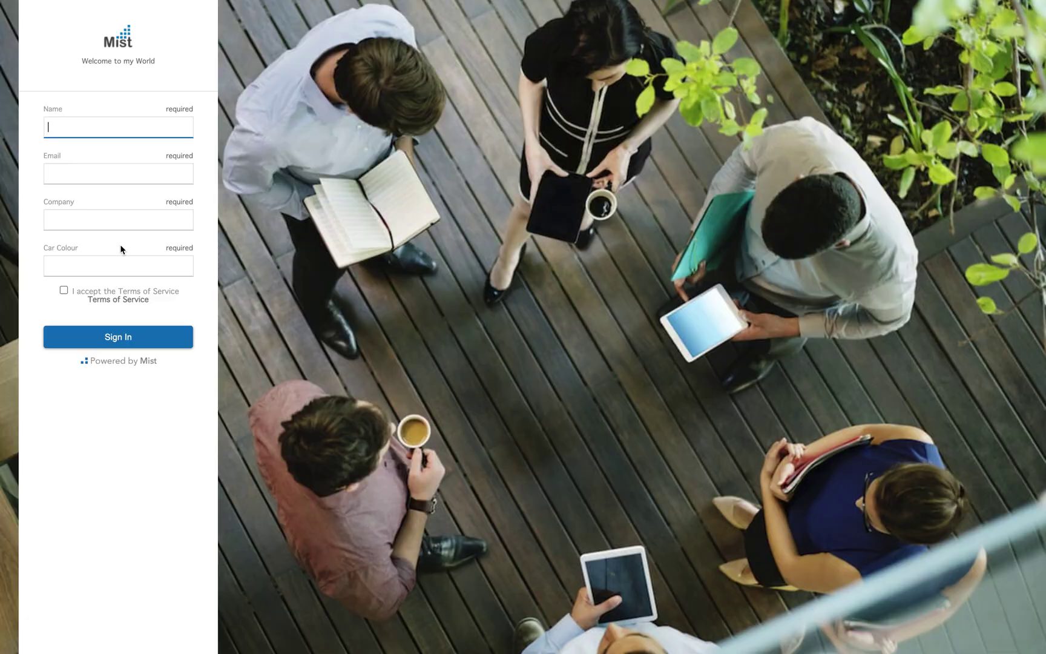
pyautogui.hotkey('ctrl', 'w')
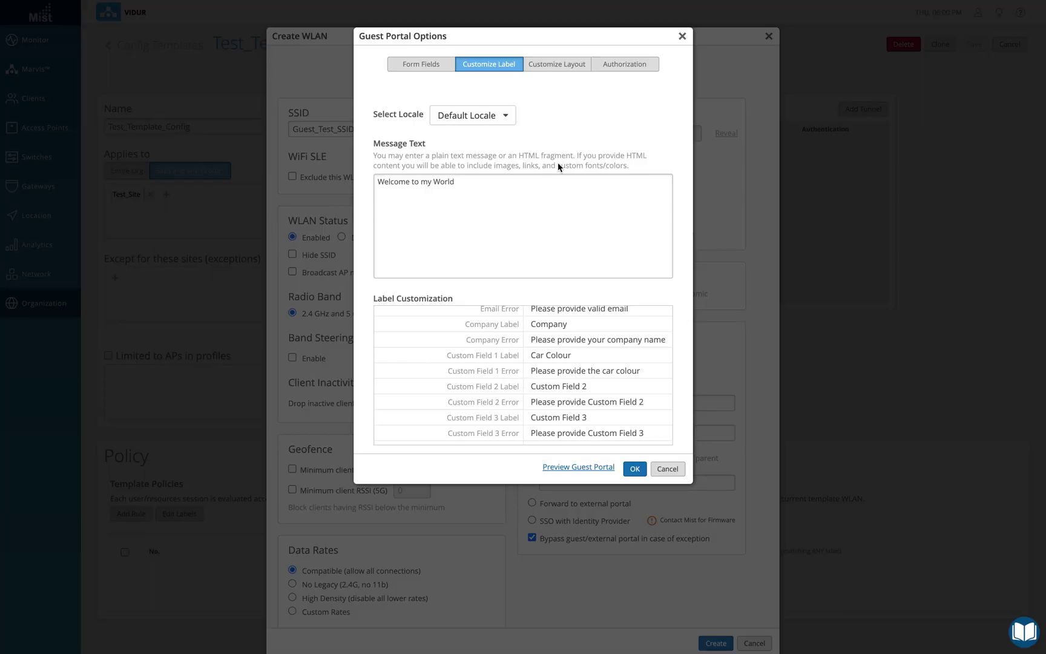
pyautogui.scroll(-1, 588, 413)
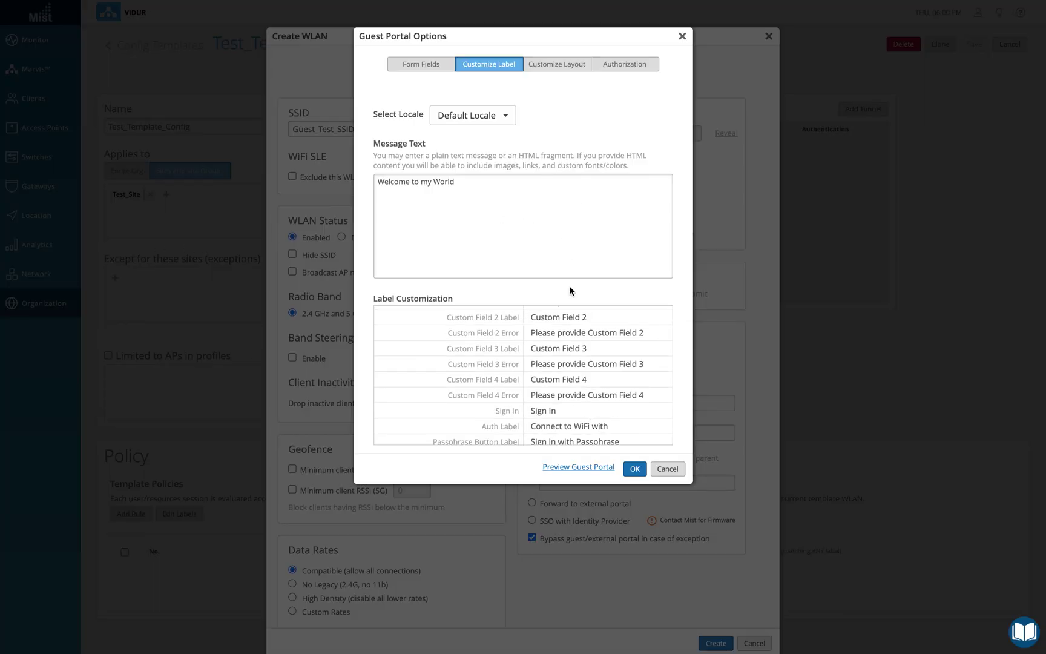
pyautogui.scroll(-1, 564, 355)
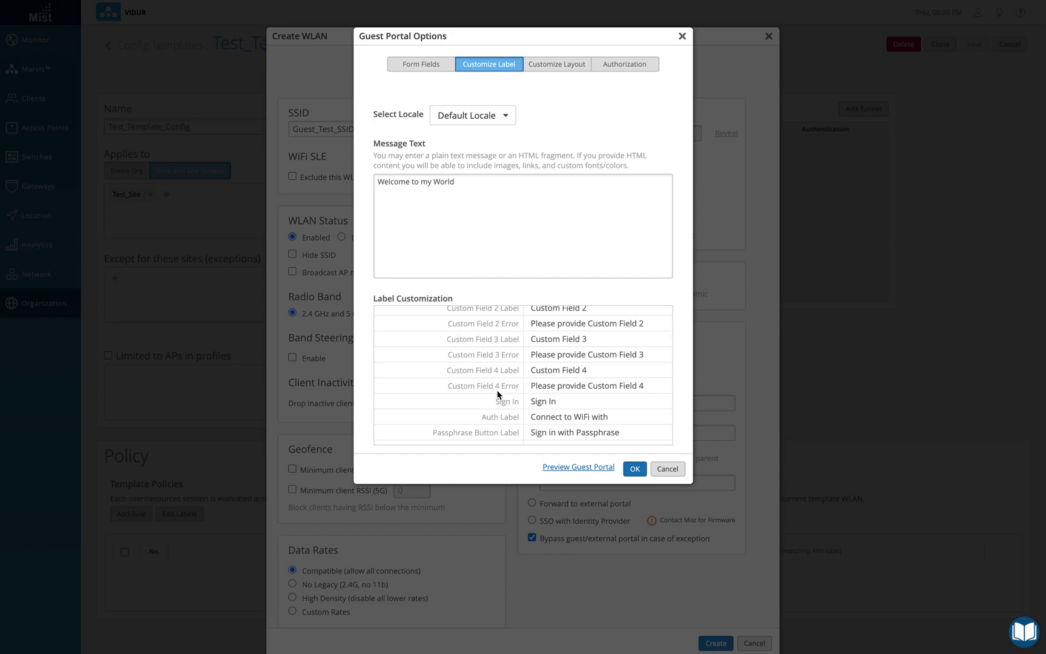
pyautogui.scroll(-2, 557, 399)
pyautogui.scroll(4, 554, 399)
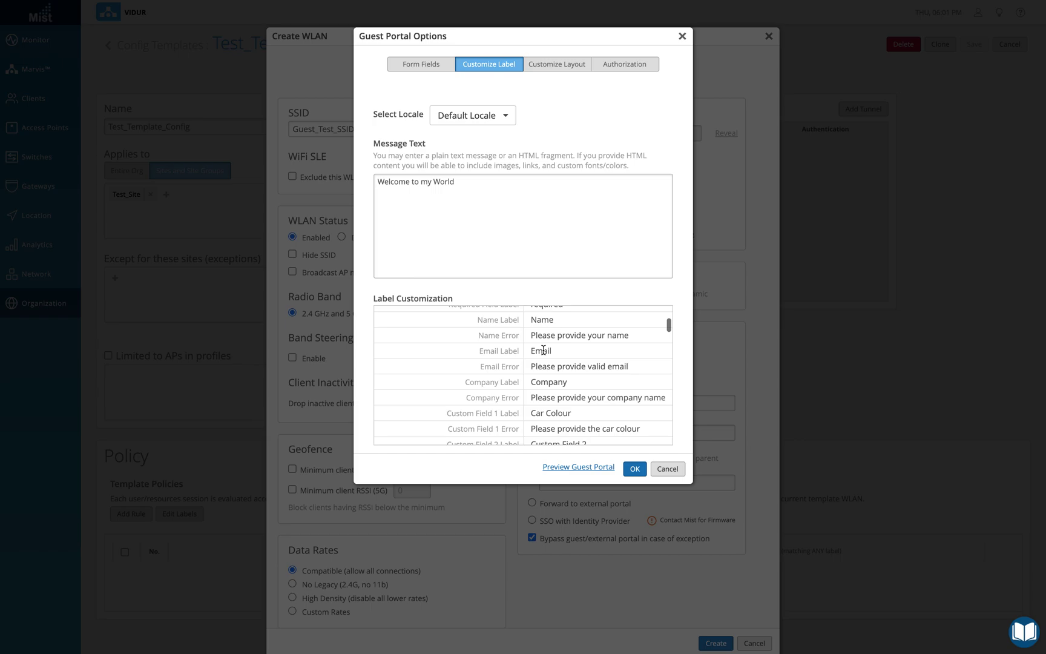
pyautogui.scroll(3, 543, 350)
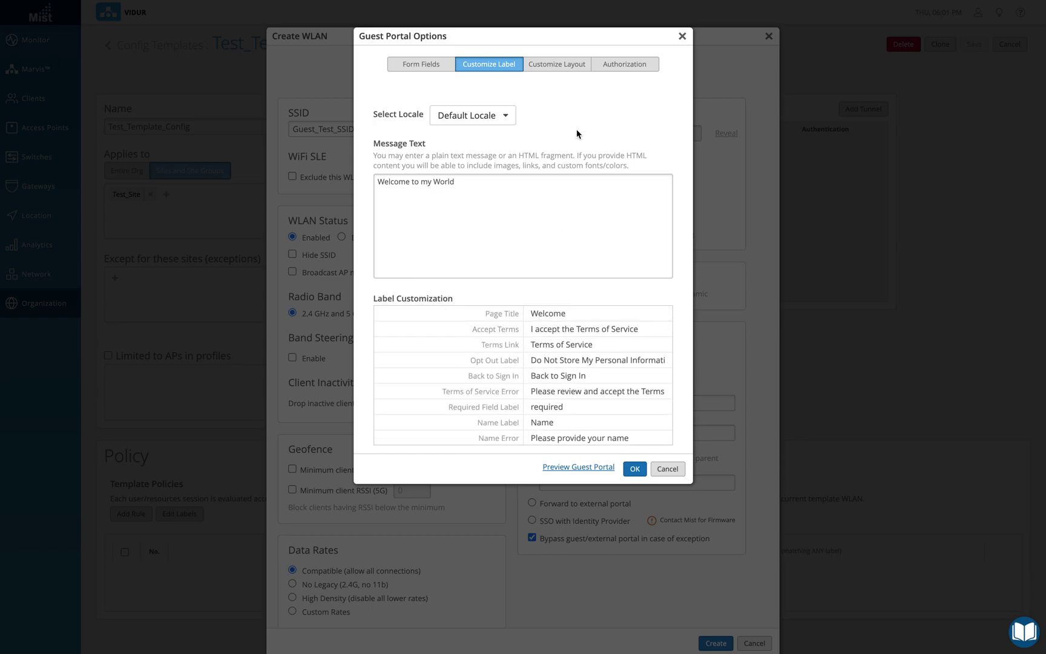
# Step: Set the portal layout Alignment to center and check the centered form in preview
pyautogui.click(553, 67)
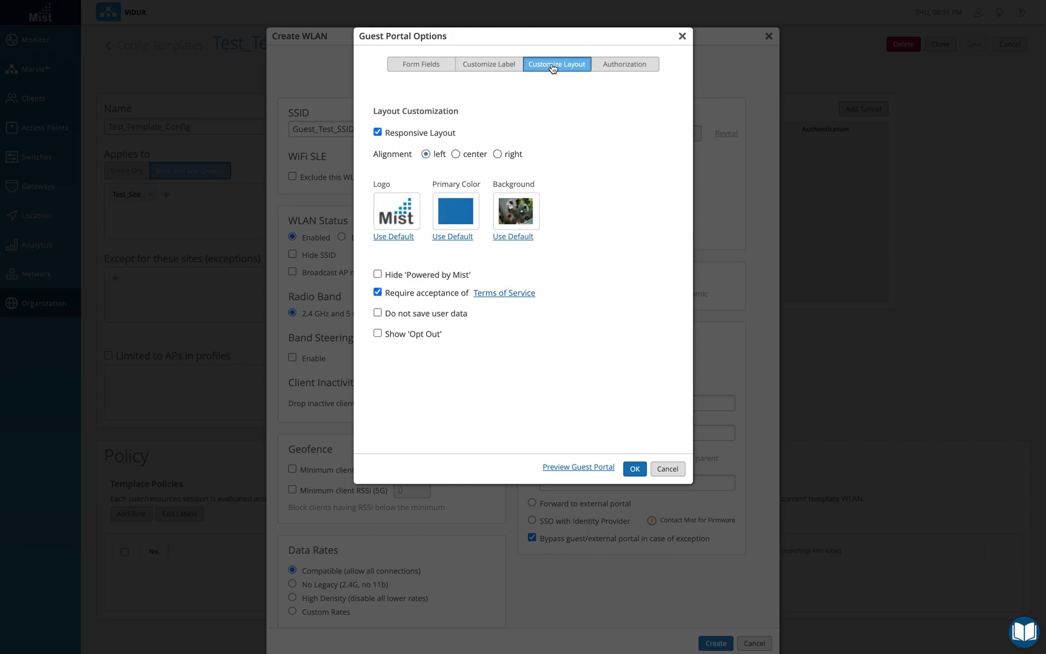
pyautogui.click(456, 155)
pyautogui.click(497, 154)
pyautogui.click(456, 155)
pyautogui.click(557, 466)
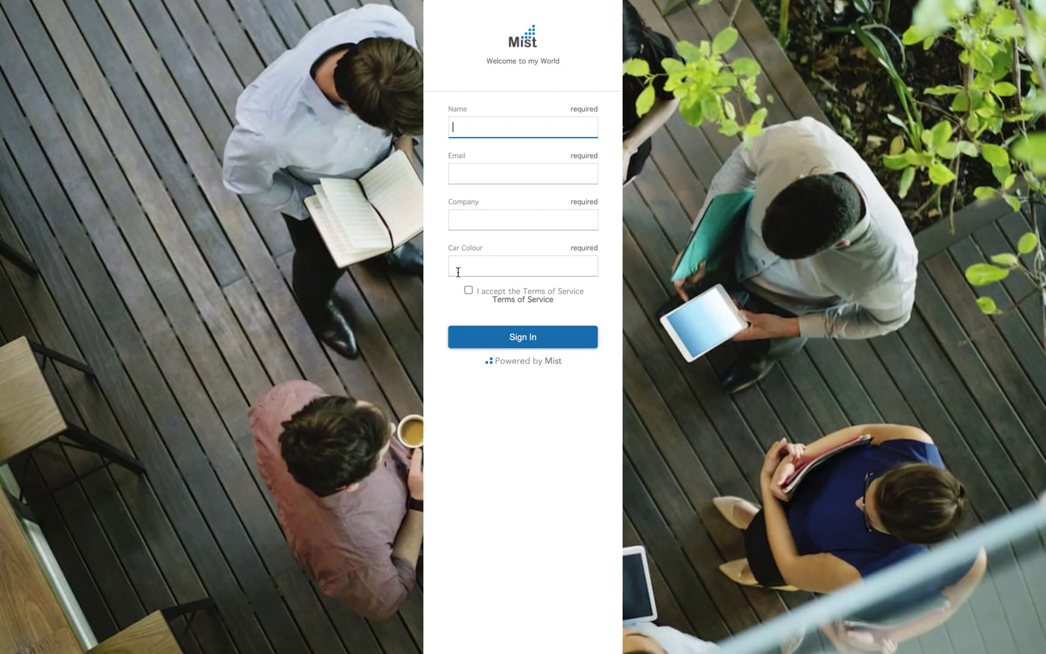
pyautogui.press('super+w')
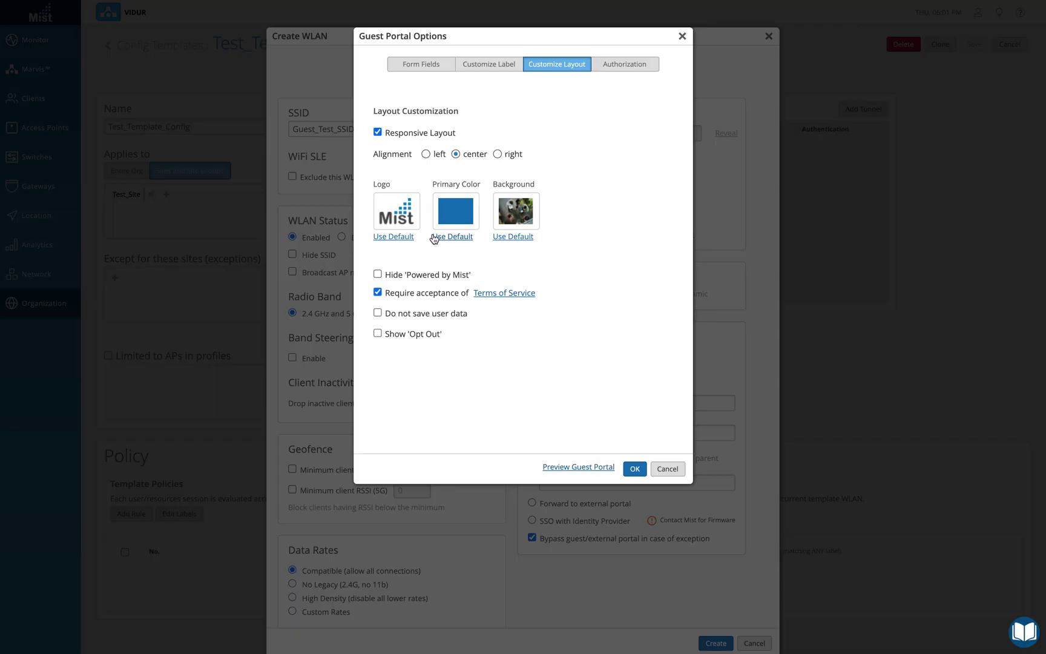
# Step: Set the portal primary colour to brown (8B572A) and preview the brown Sign In button
pyautogui.click(396, 221)
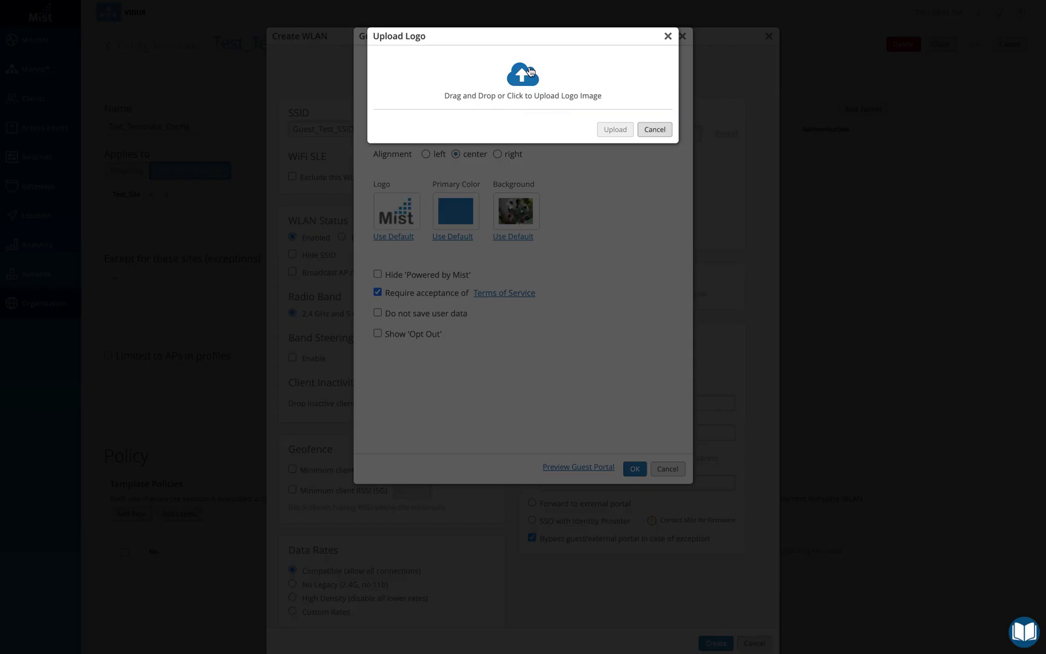
pyautogui.click(654, 130)
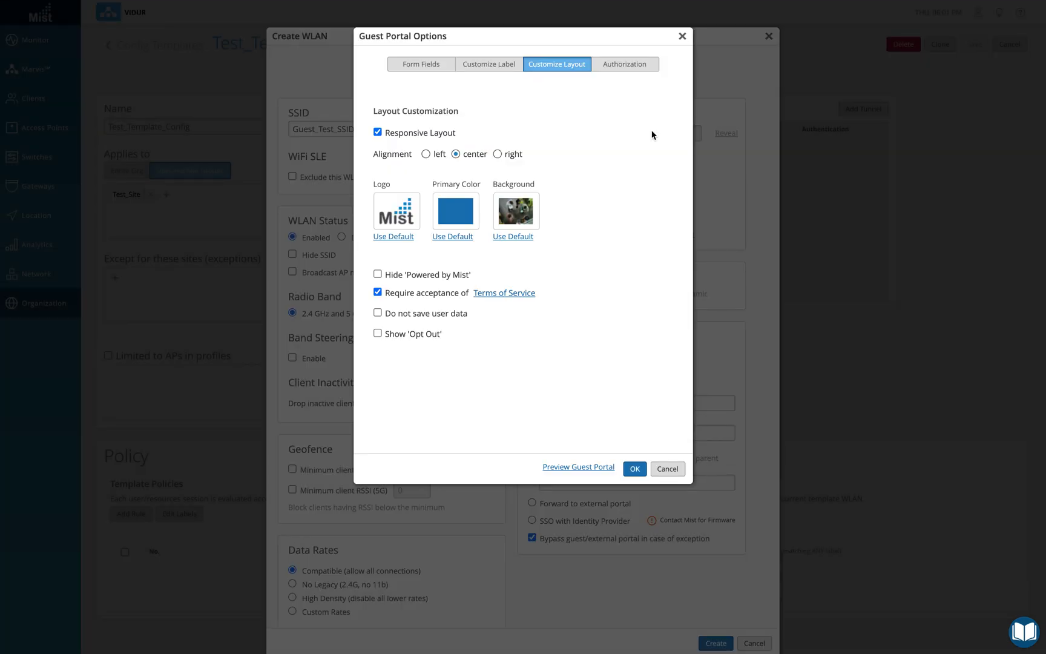
pyautogui.click(458, 217)
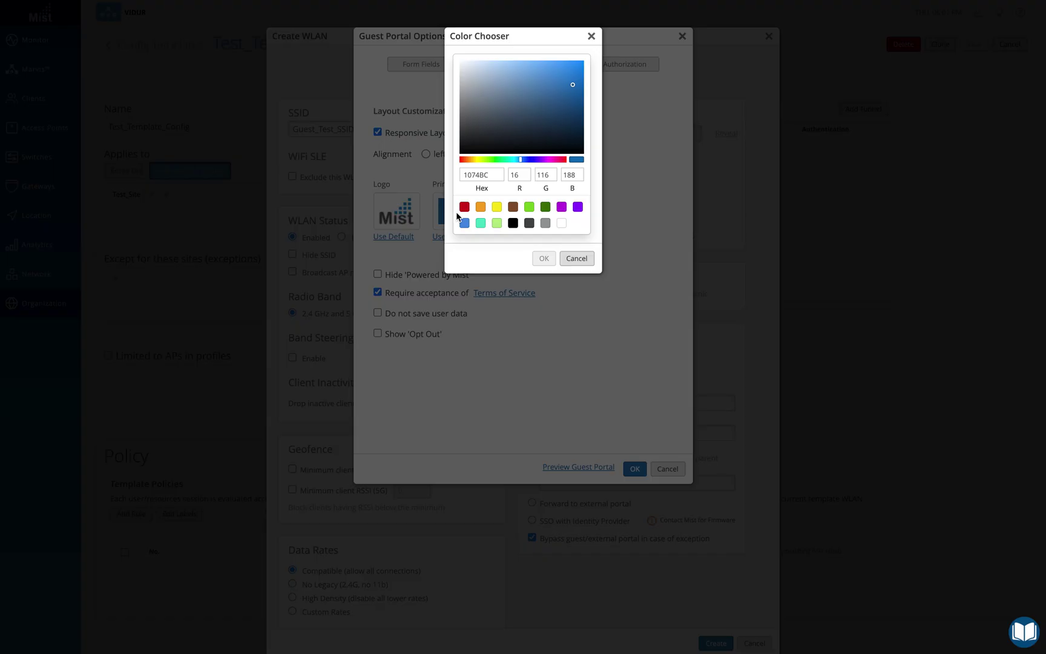
pyautogui.click(513, 207)
pyautogui.click(543, 259)
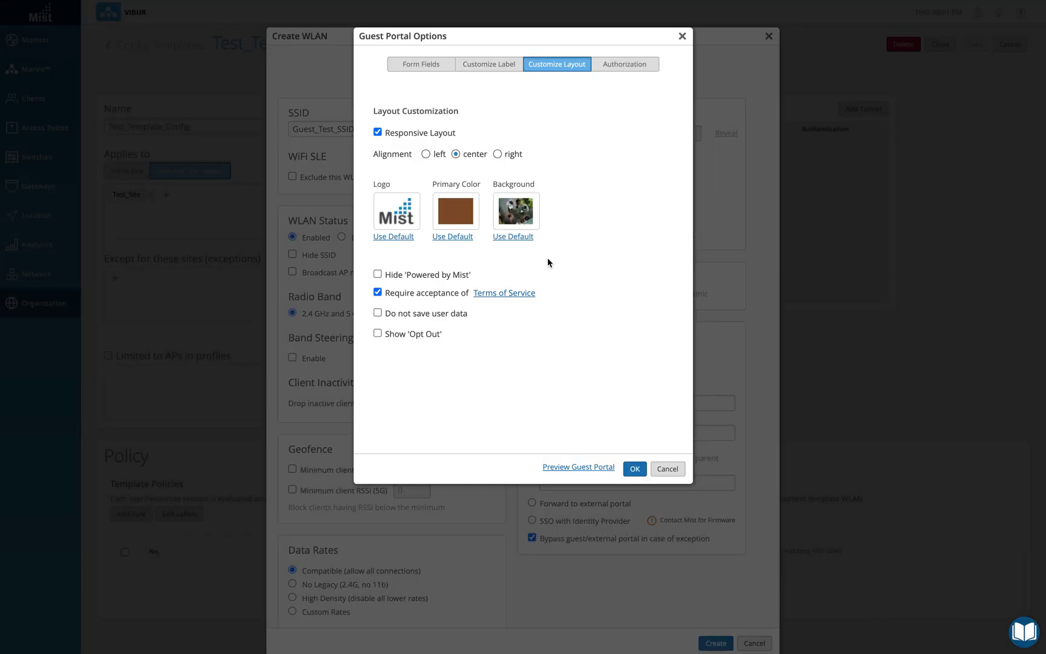
pyautogui.click(559, 466)
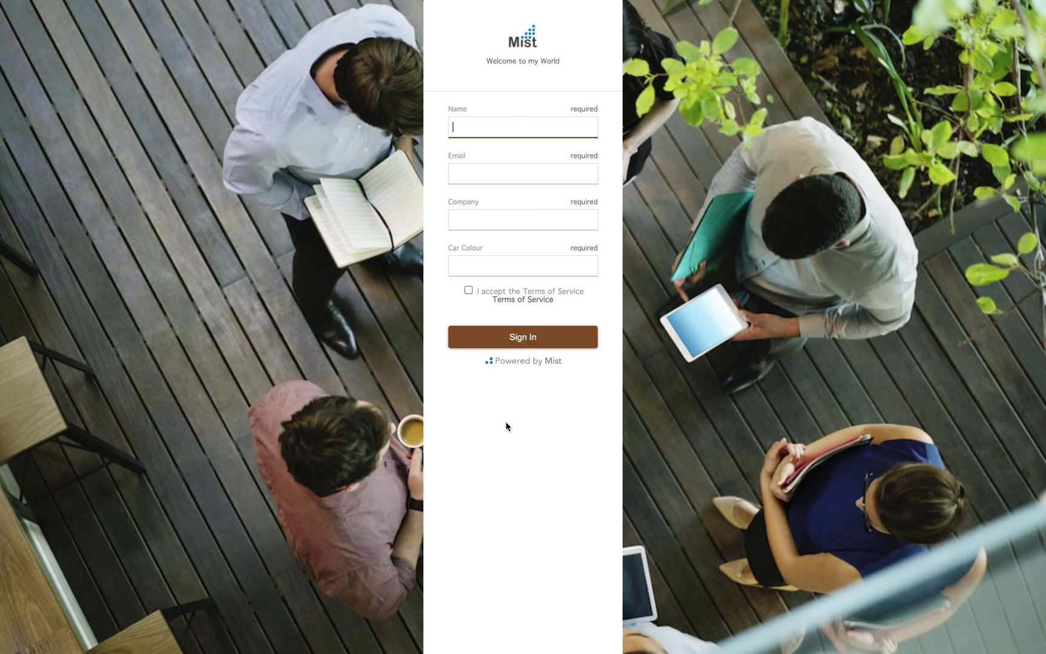
pyautogui.press('super+w')
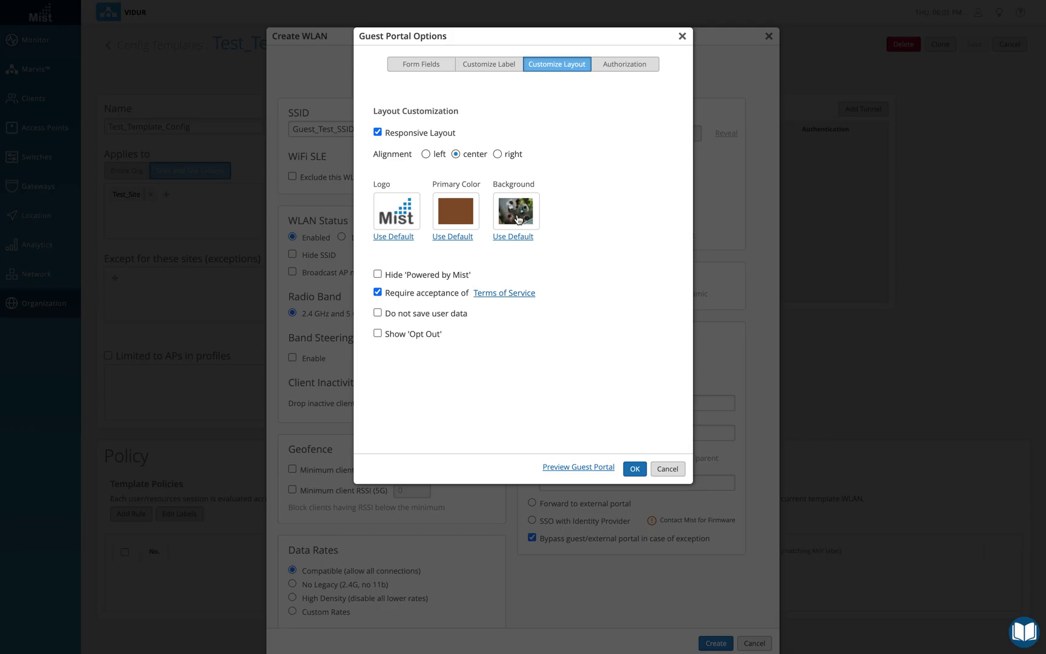
# Step: Keep the default background image and preview the centred portal with its brown Sign In button
pyautogui.click(522, 212)
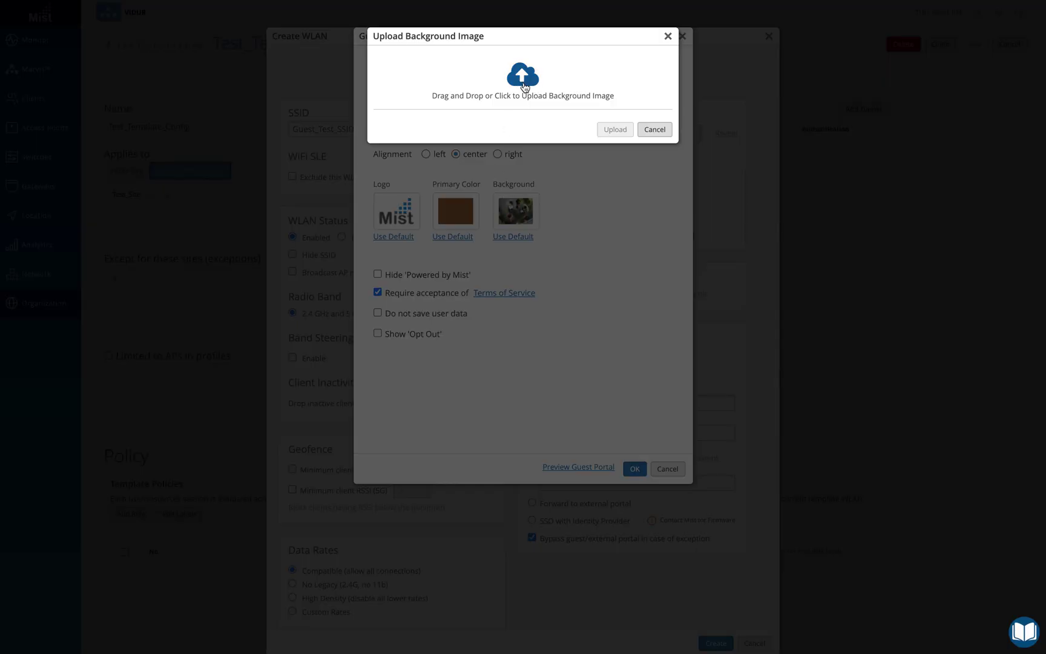
pyautogui.click(651, 131)
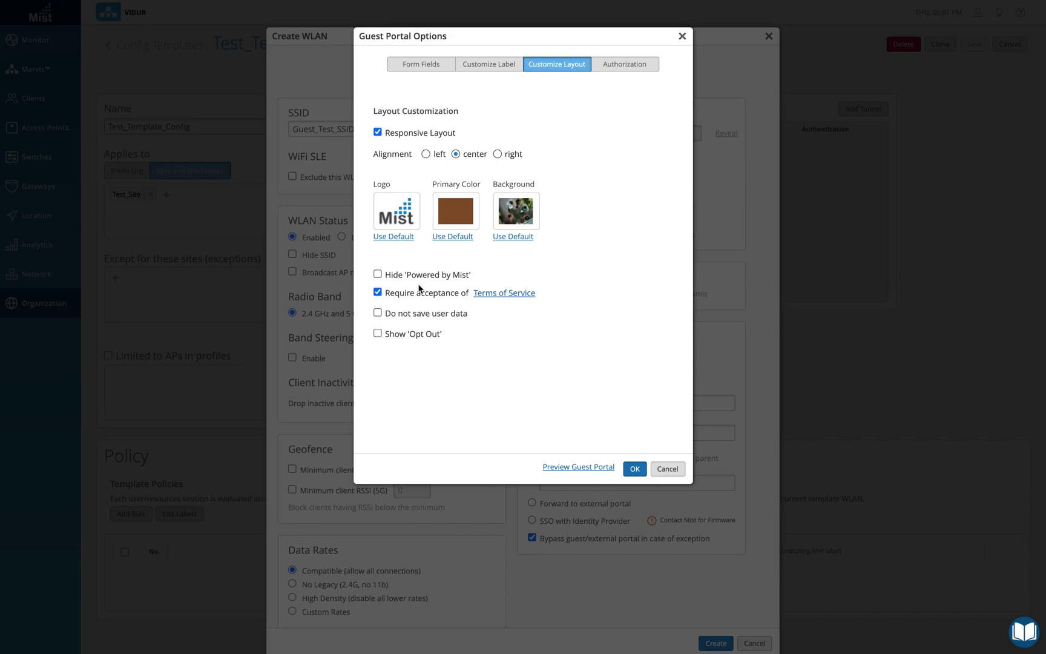
pyautogui.click(561, 468)
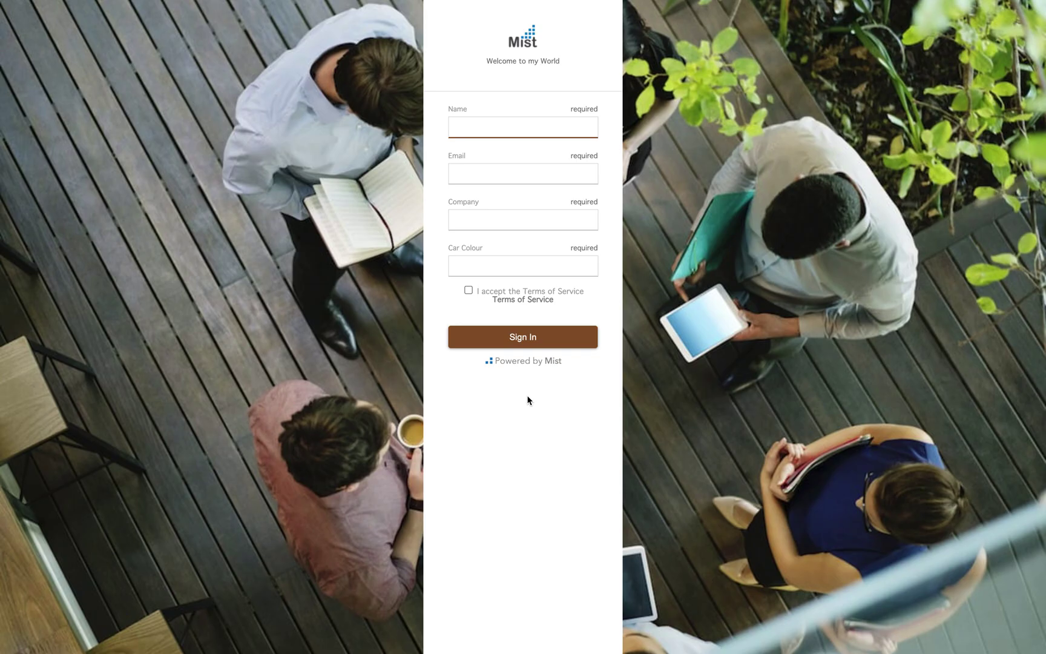
pyautogui.press('super+w')
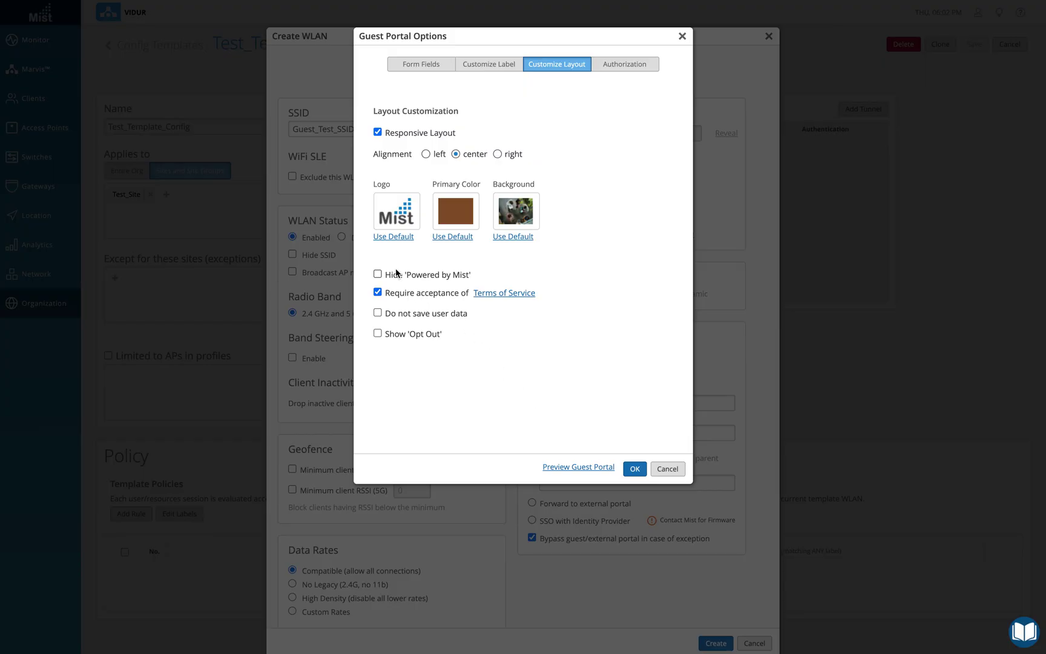
# Step: Enable Hide 'Powered by Mist' and preview the portal to confirm the credit is gone
pyautogui.click(378, 275)
pyautogui.click(557, 470)
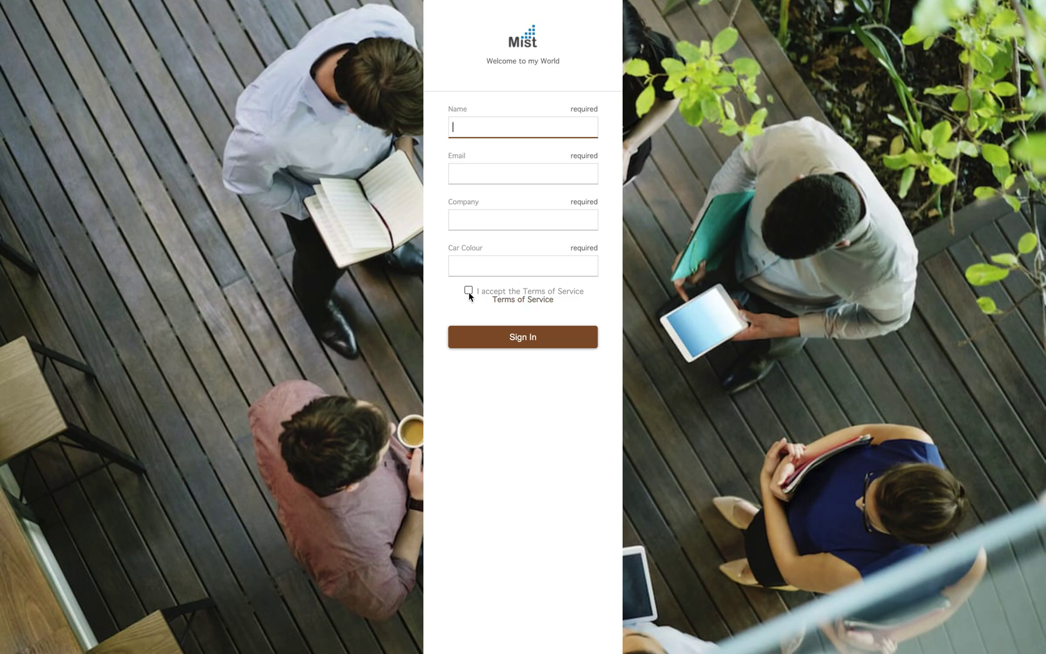
pyautogui.press('Escape')
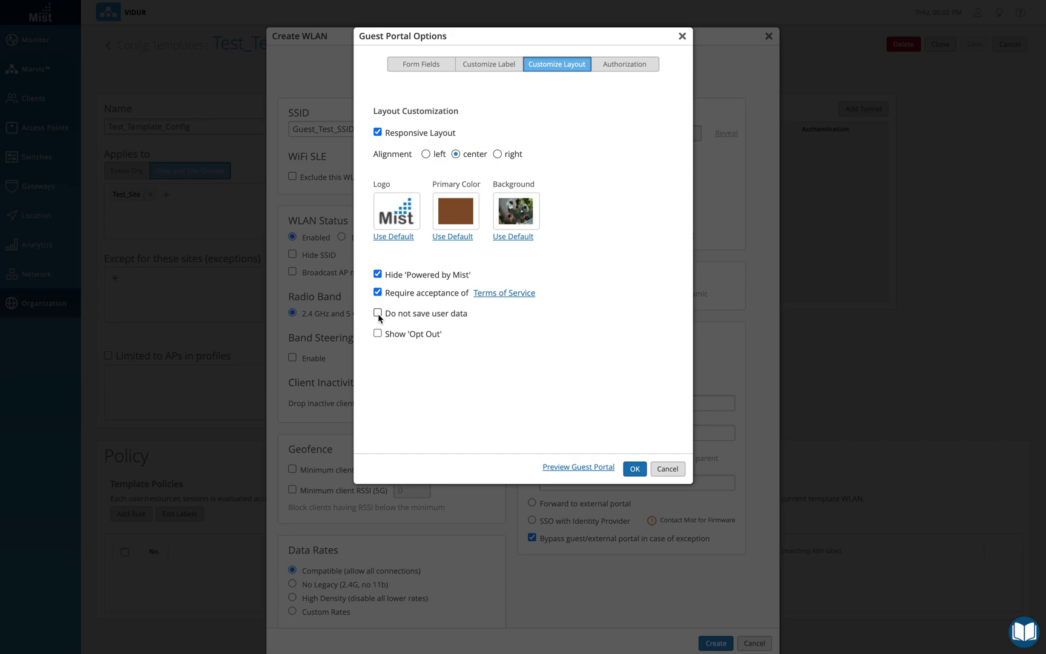
# Step: Enable Show 'Opt Out', leaving user data saving on, and preview the opt-out checkbox
pyautogui.click(378, 313)
pyautogui.click(378, 313)
pyautogui.click(378, 335)
pyautogui.click(568, 467)
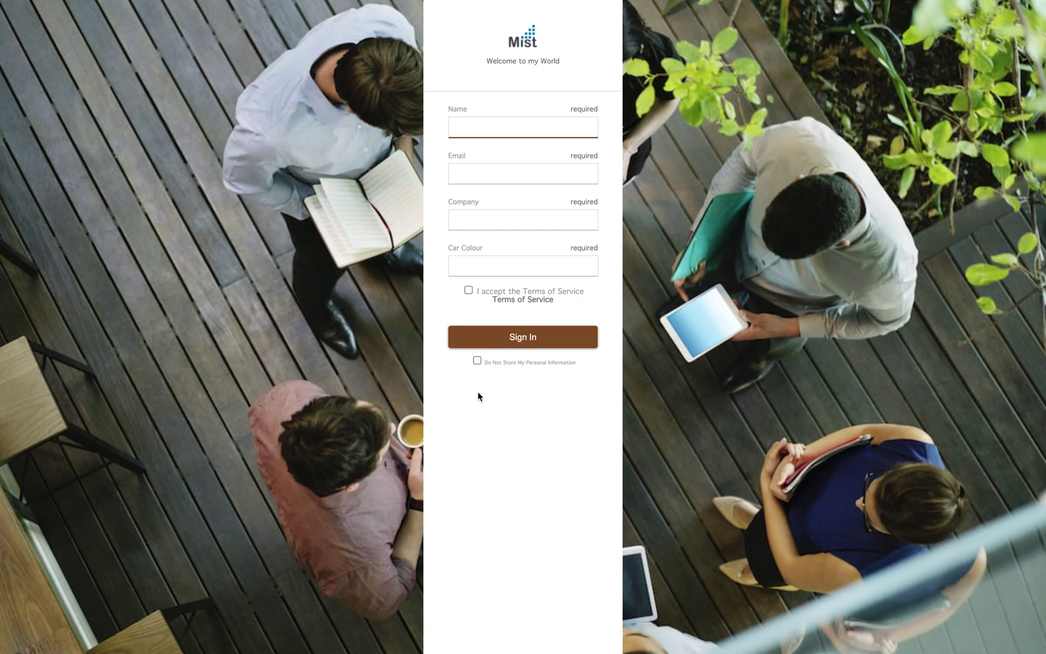
pyautogui.press('super+w')
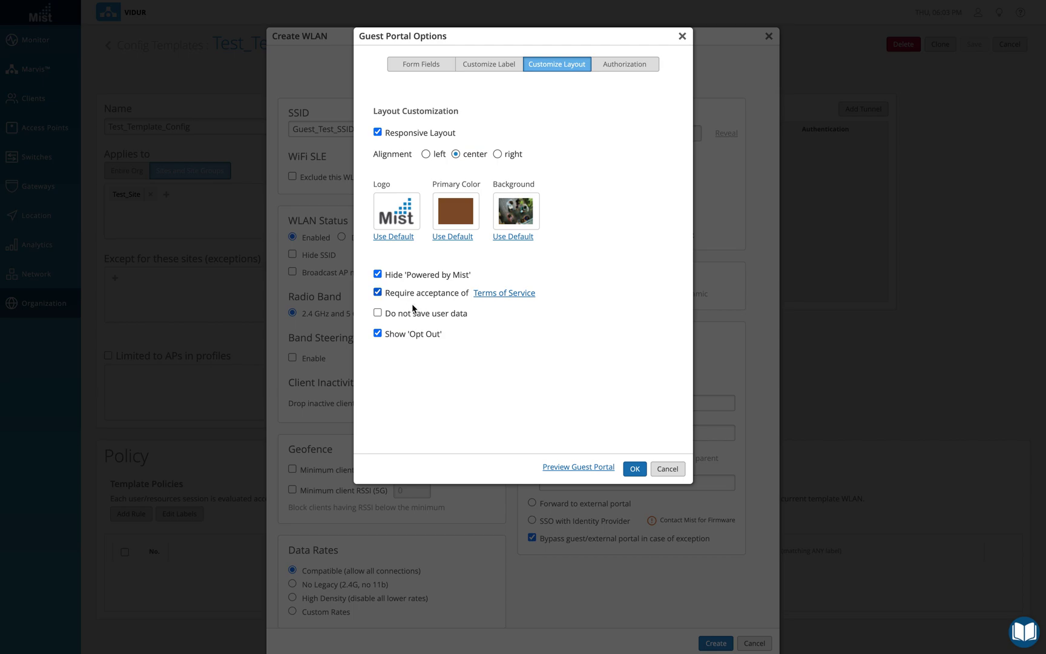
# Step: Under Authorization, replace the passphrase with an emailed authentication code valid 5 minutes
pyautogui.click(624, 67)
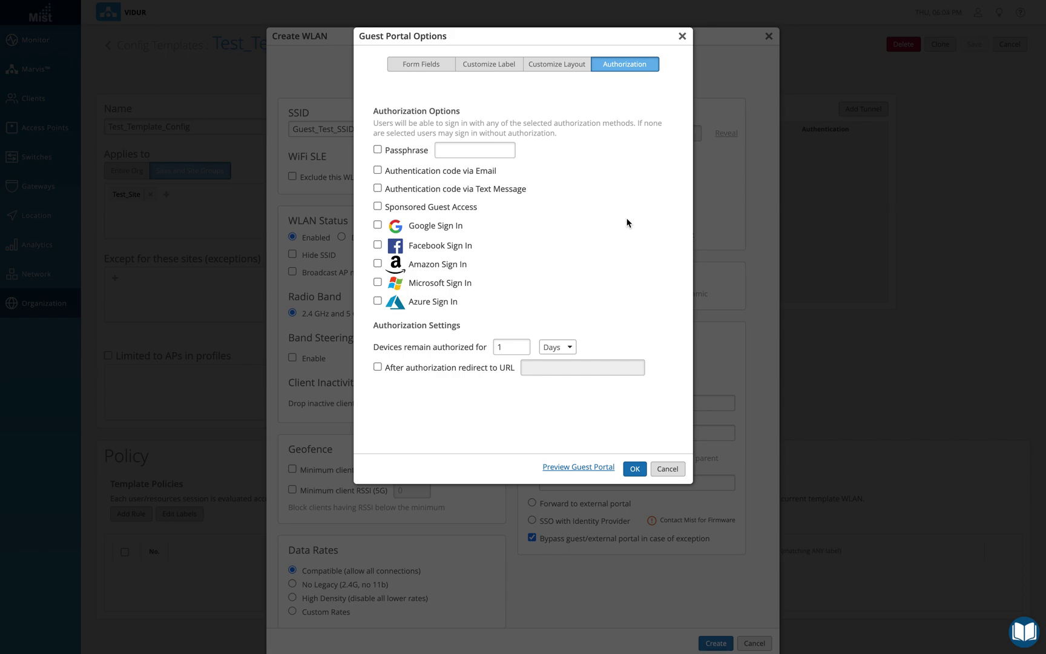
pyautogui.click(378, 151)
pyautogui.click(456, 148)
pyautogui.click(378, 150)
pyautogui.click(377, 170)
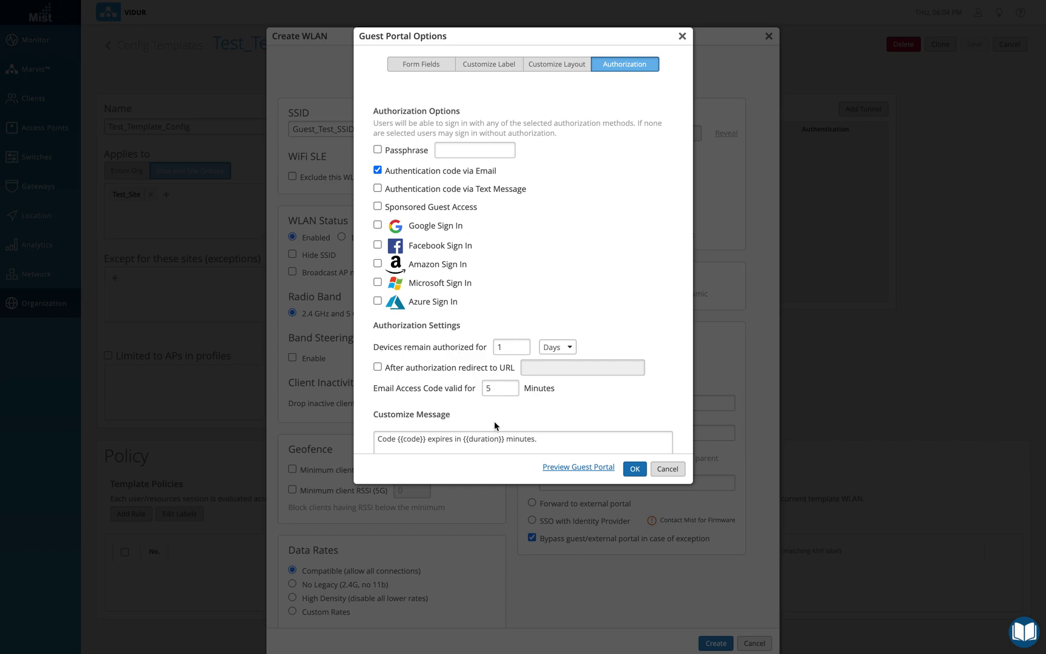
pyautogui.scroll(-2, 473, 410)
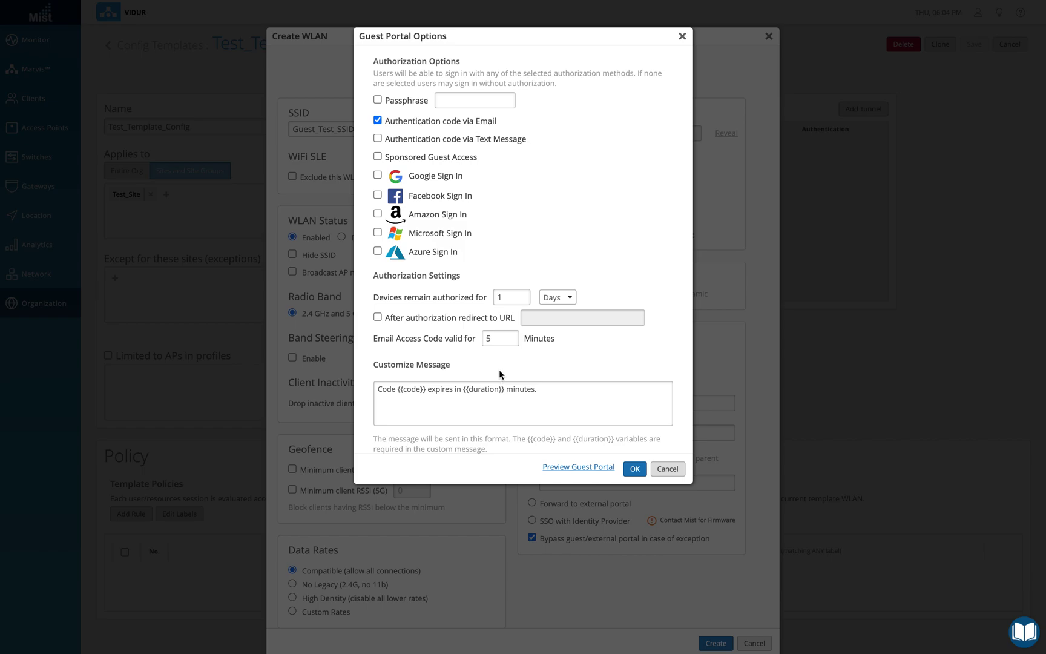
pyautogui.scroll(2, 499, 370)
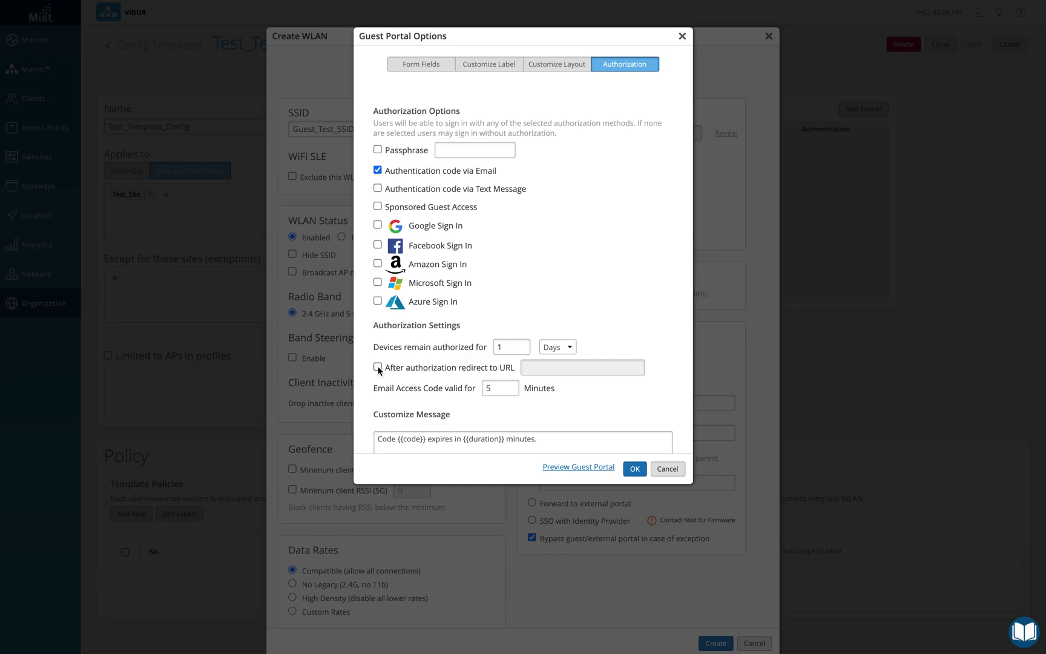
pyautogui.click(378, 367)
pyautogui.click(560, 371)
pyautogui.write('ht')
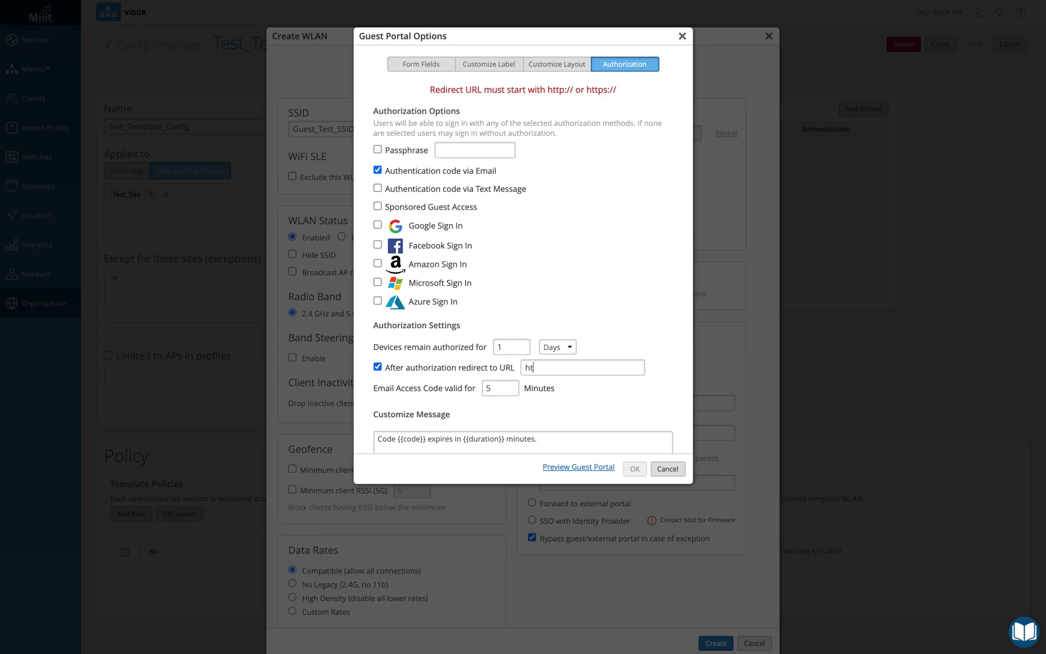
pyautogui.write('tps://www.mist.com')
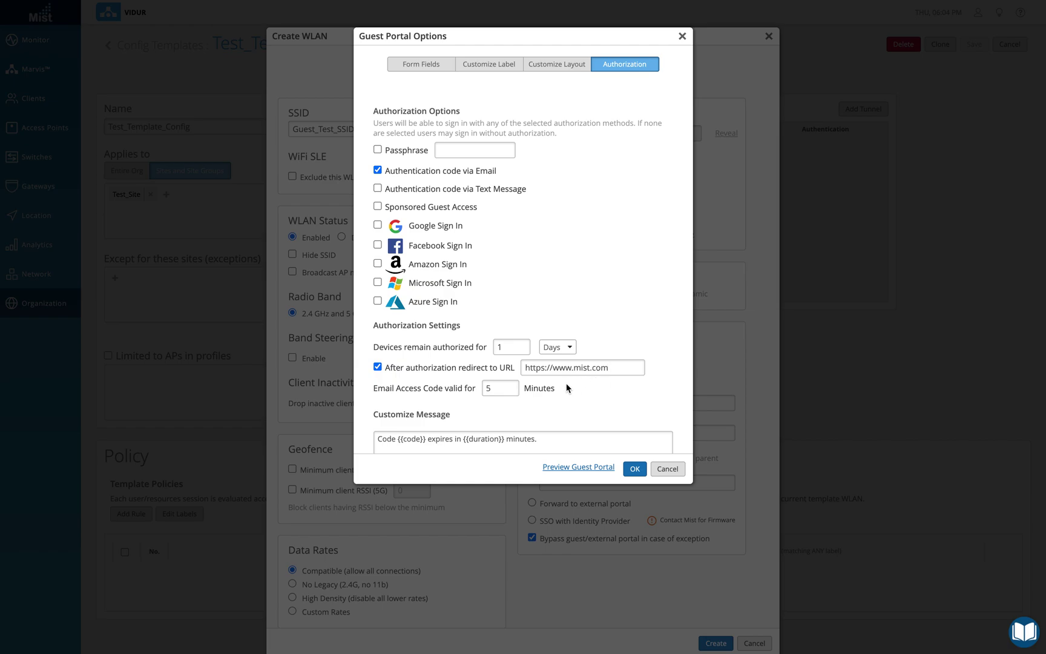
pyautogui.click(559, 467)
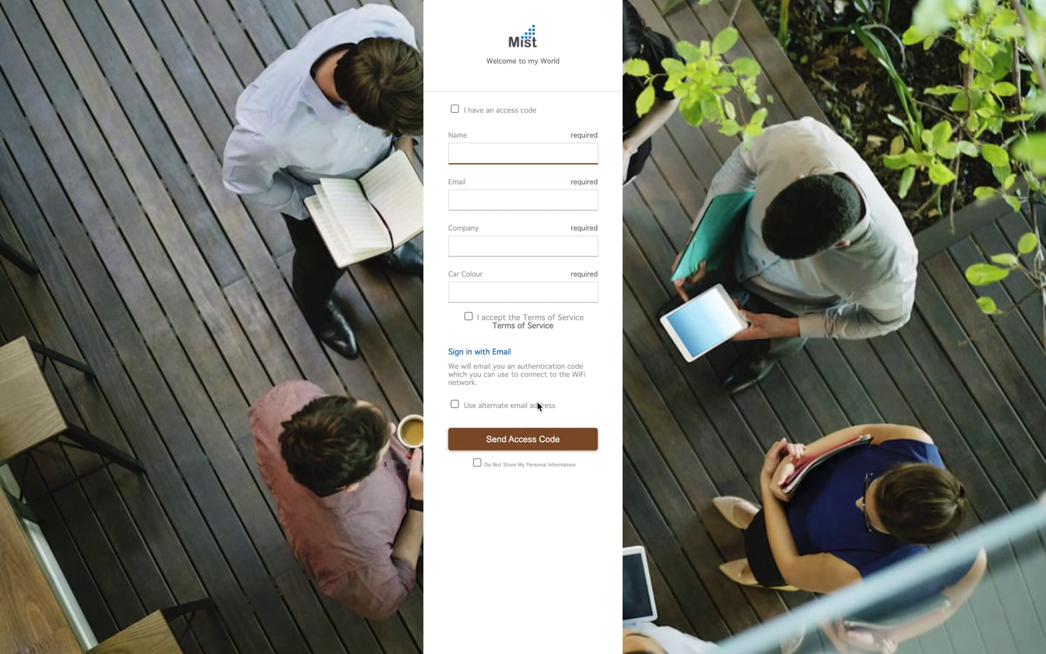
pyautogui.press('super+w')
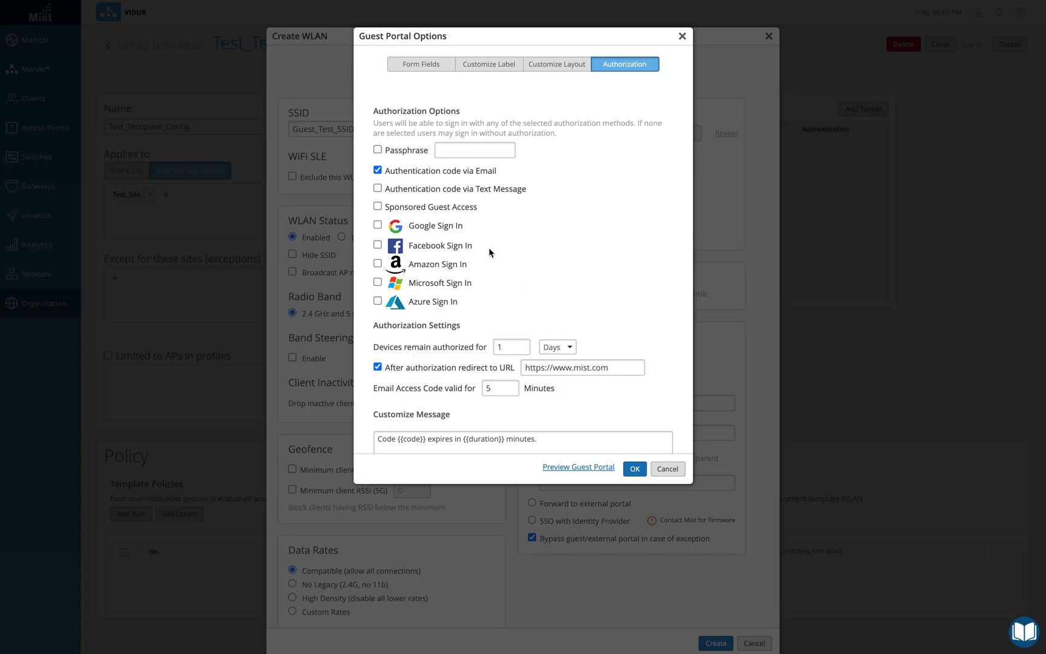
# Step: Clear Authentication code via Email while keeping the post-authorization redirect enabled
pyautogui.click(377, 171)
pyautogui.click(378, 368)
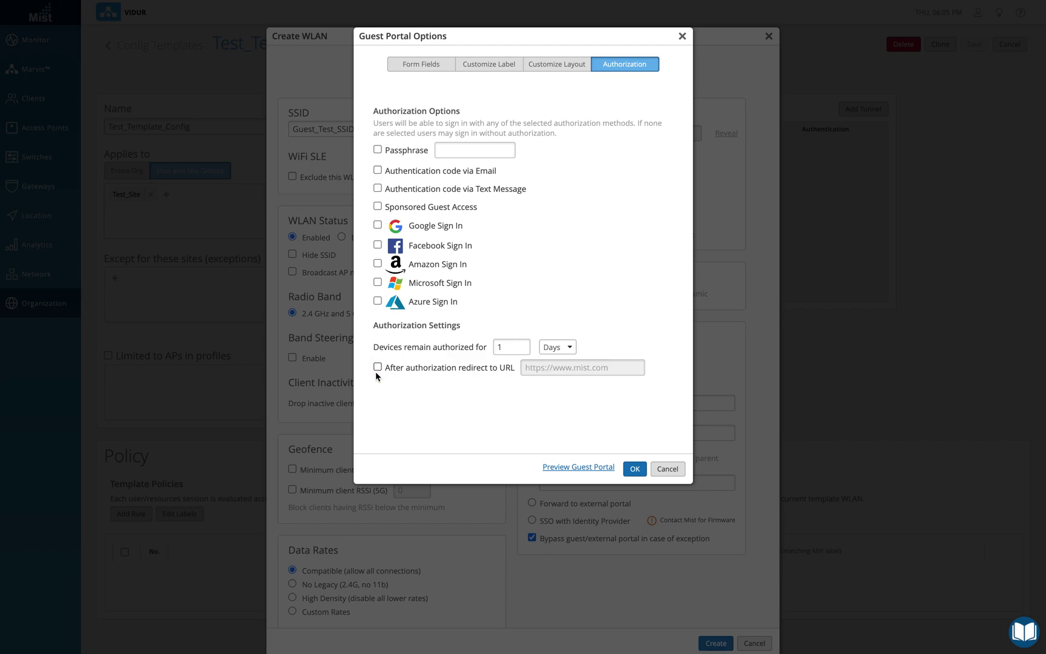
pyautogui.click(377, 368)
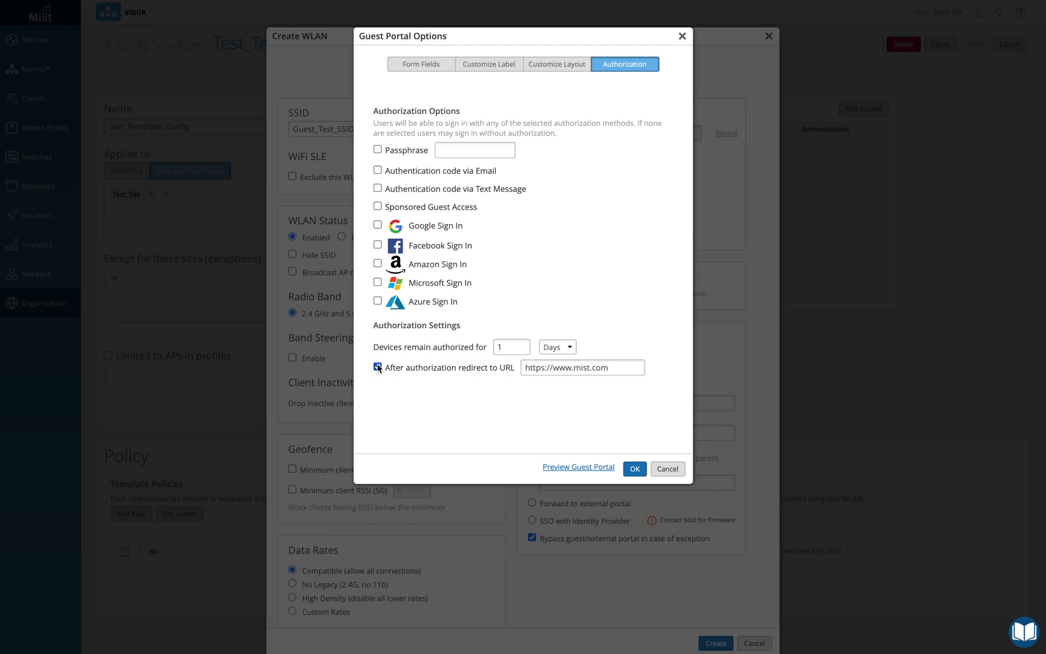
# Step: Try text-message codes through Twilio, then clear both options again
pyautogui.click(378, 189)
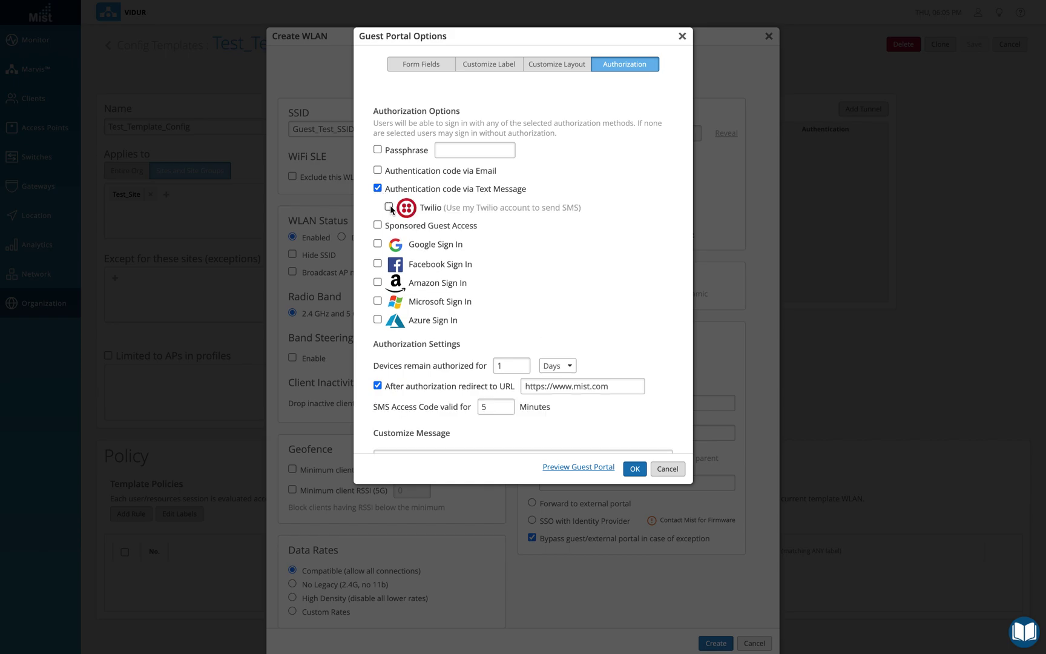
pyautogui.click(389, 207)
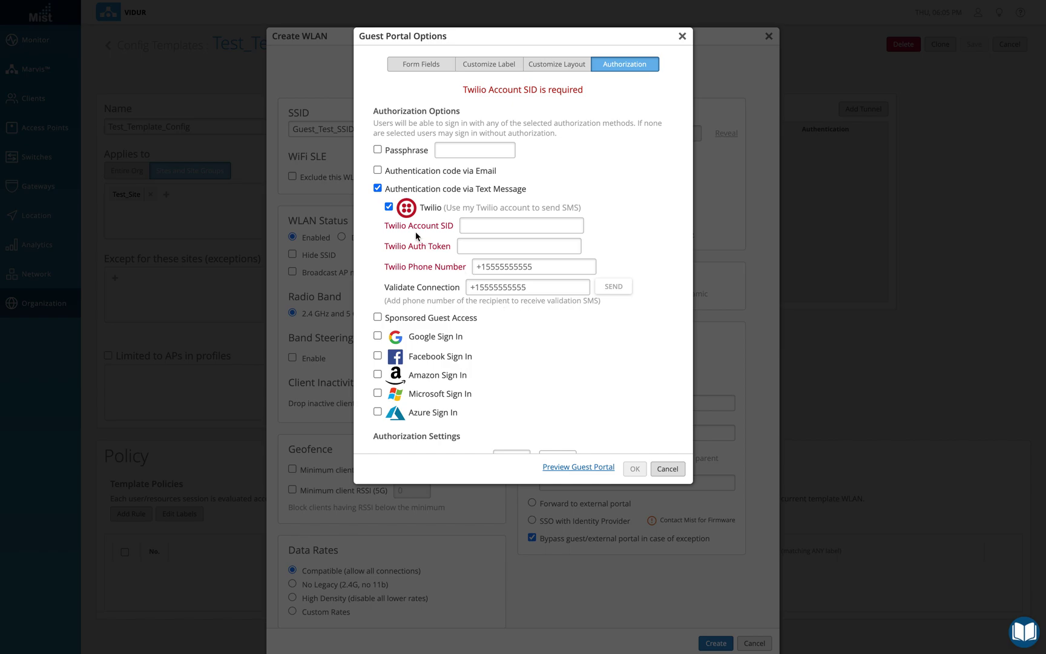
pyautogui.click(388, 208)
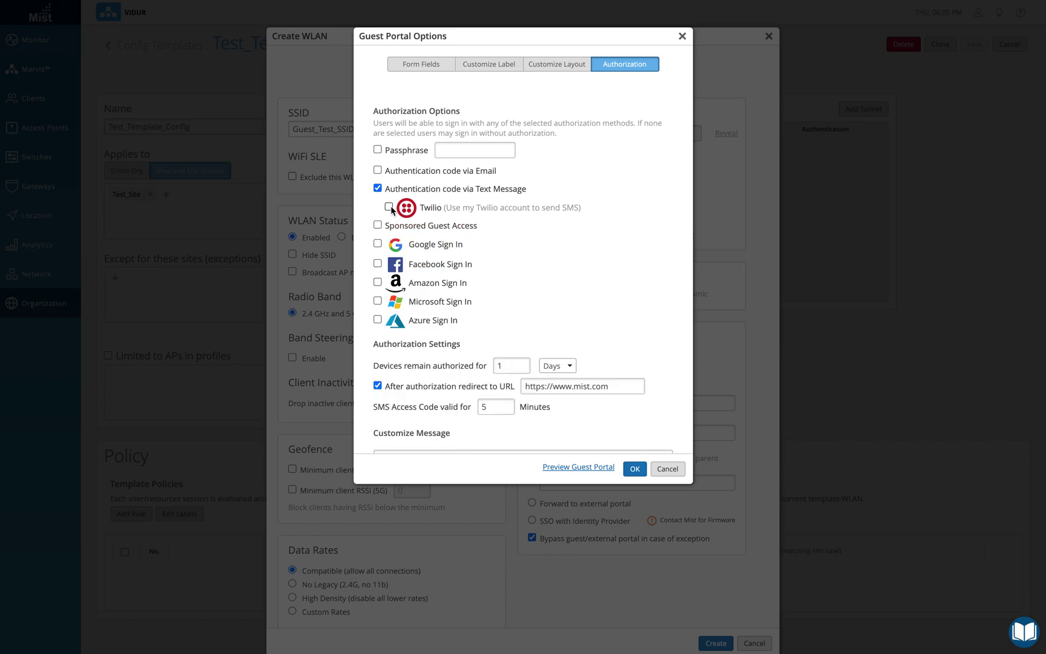
pyautogui.click(377, 189)
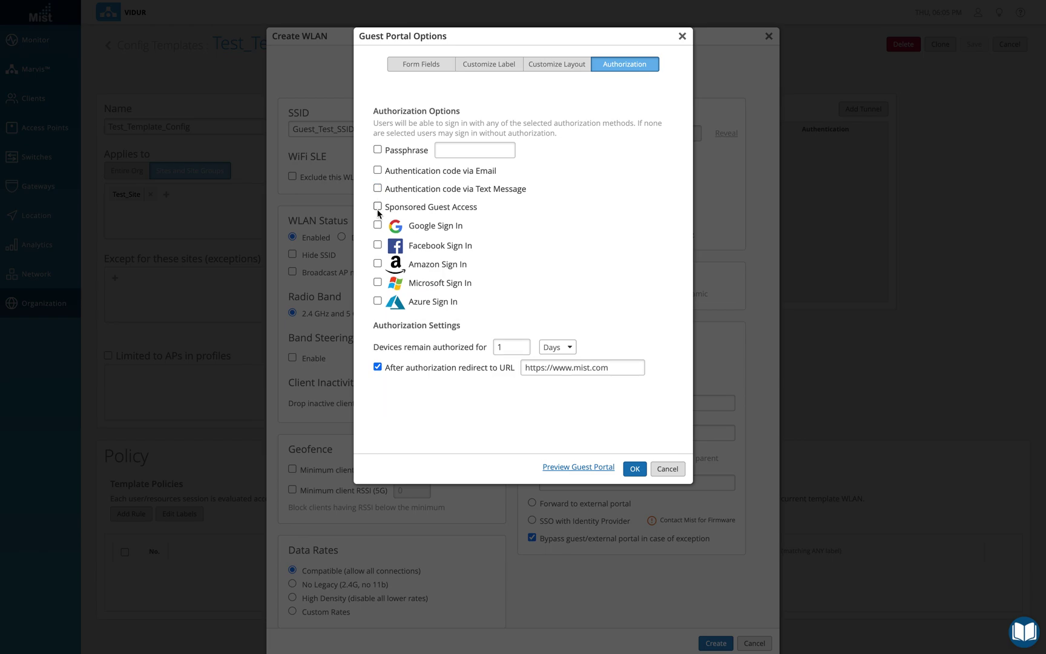
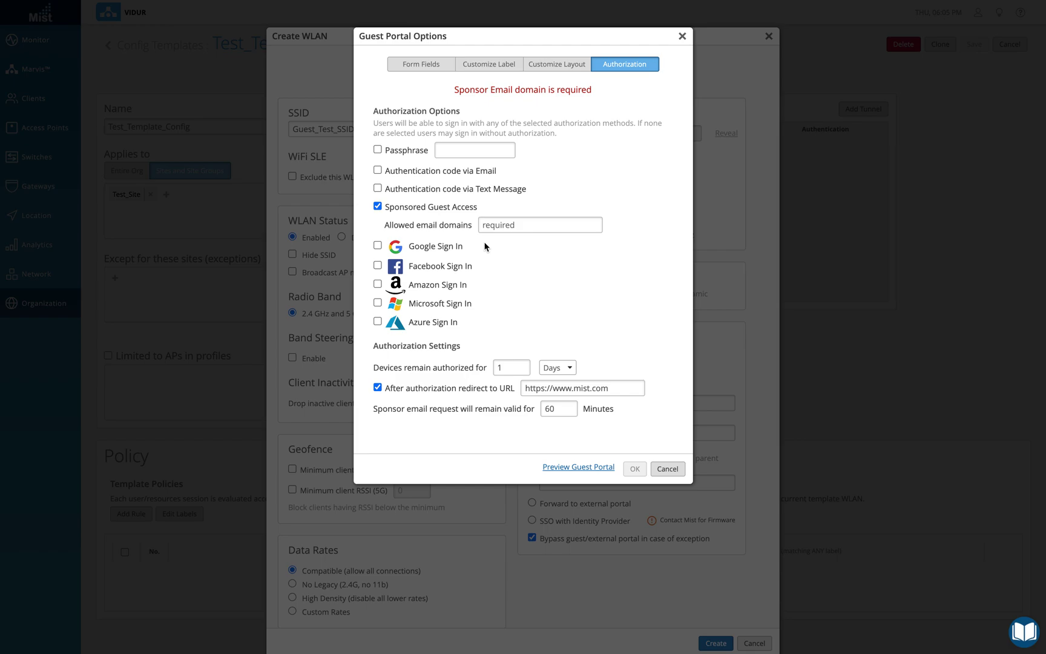
# Step: Restrict sponsor emails to the juniper.net domain and preview the guest portal's sponsor sign-in page
pyautogui.click(514, 227)
pyautogui.write('juniper.')
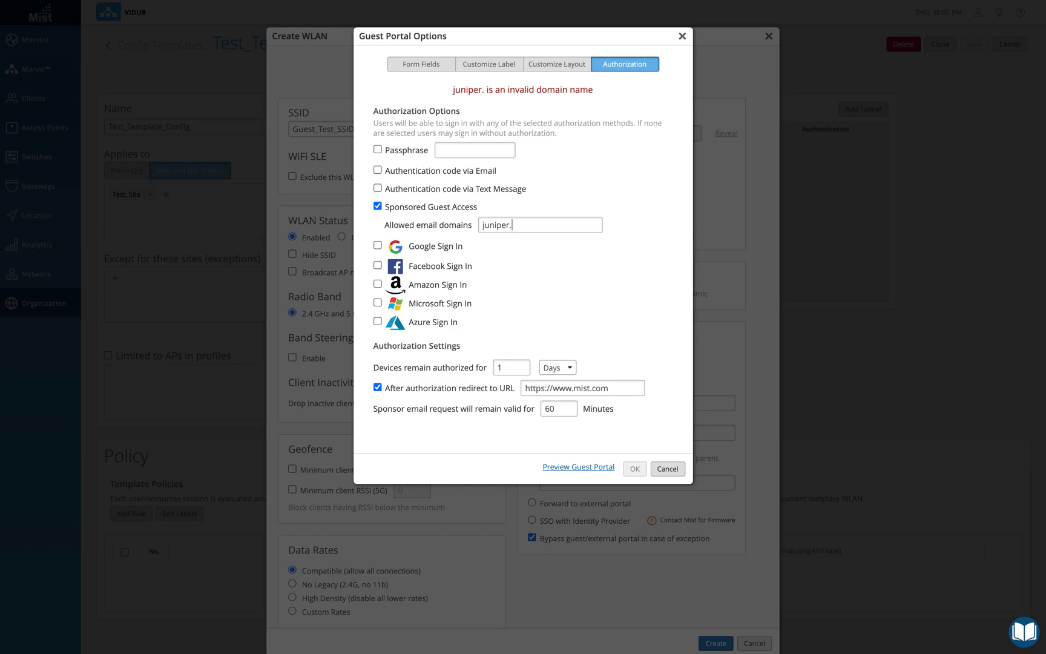
pyautogui.write('net')
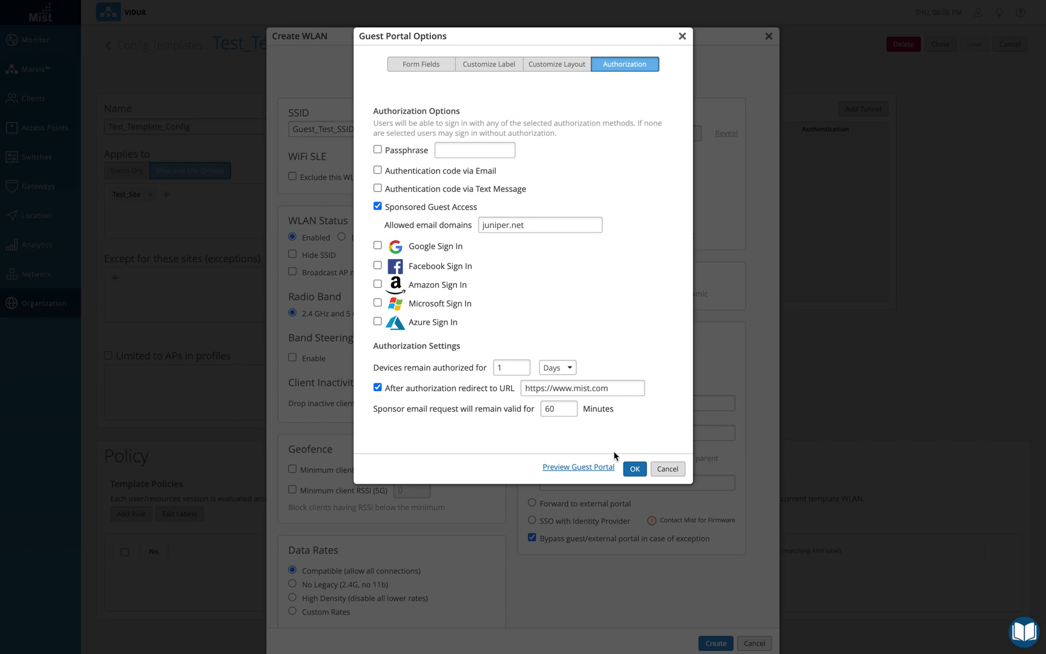
pyautogui.click(579, 467)
# Step: Turn off Sponsored Guest Access and enable Google, Facebook, Amazon, Microsoft and Azure guest sign-in
pyautogui.click(377, 206)
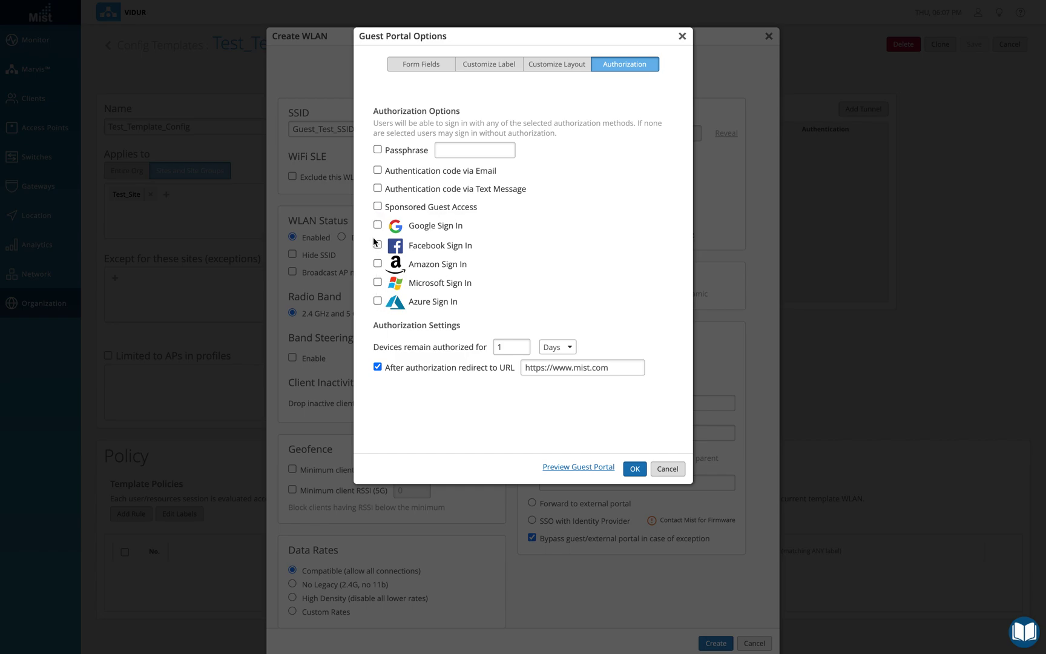
pyautogui.click(380, 226)
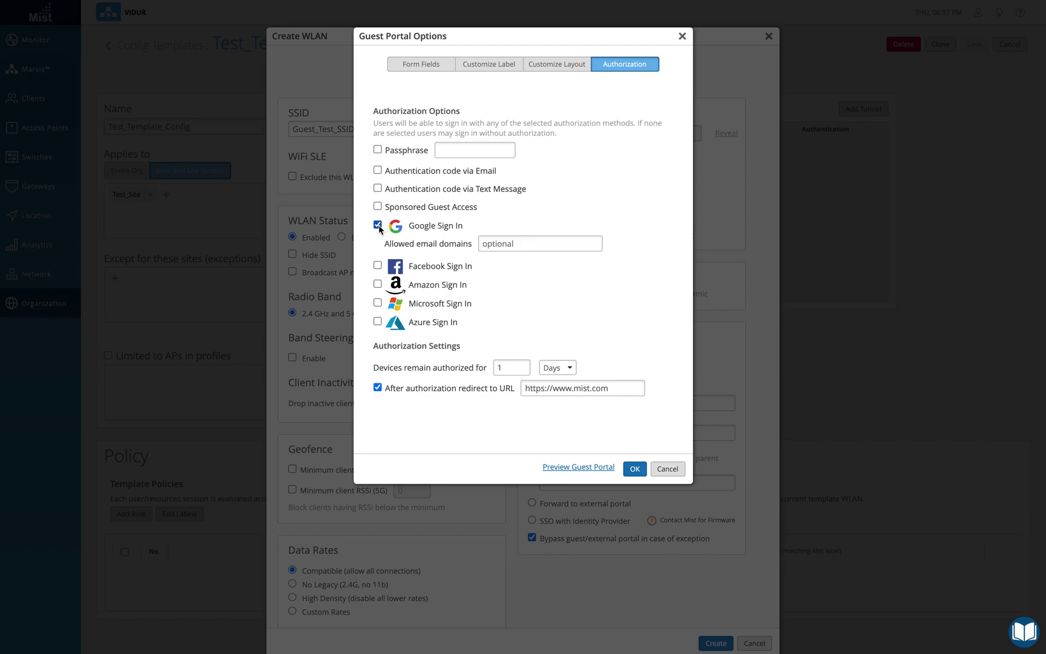
pyautogui.click(378, 267)
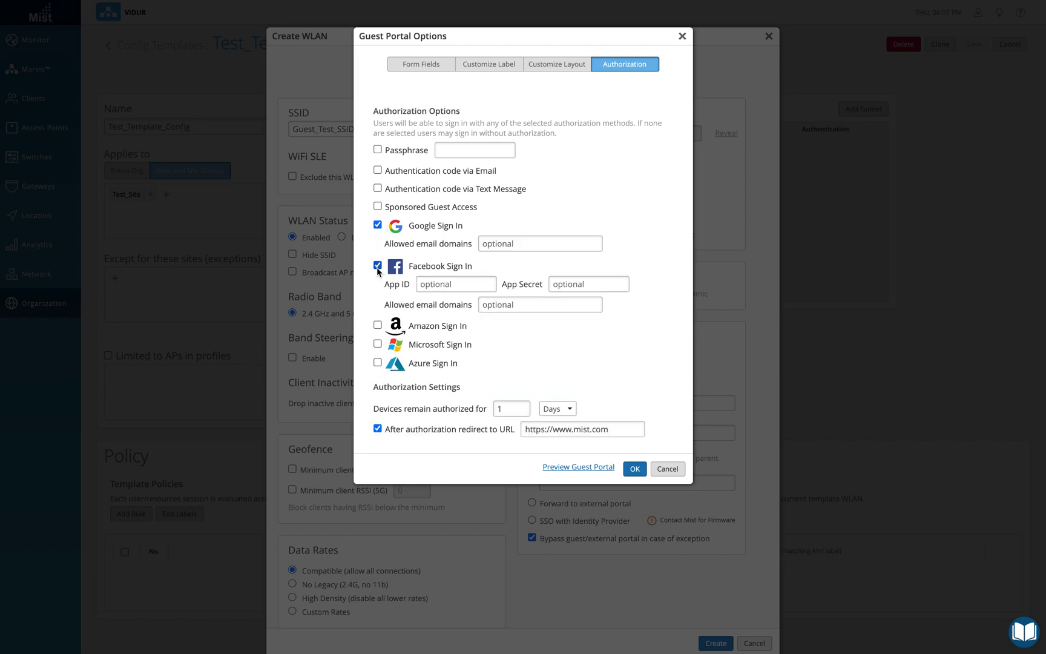
pyautogui.click(378, 326)
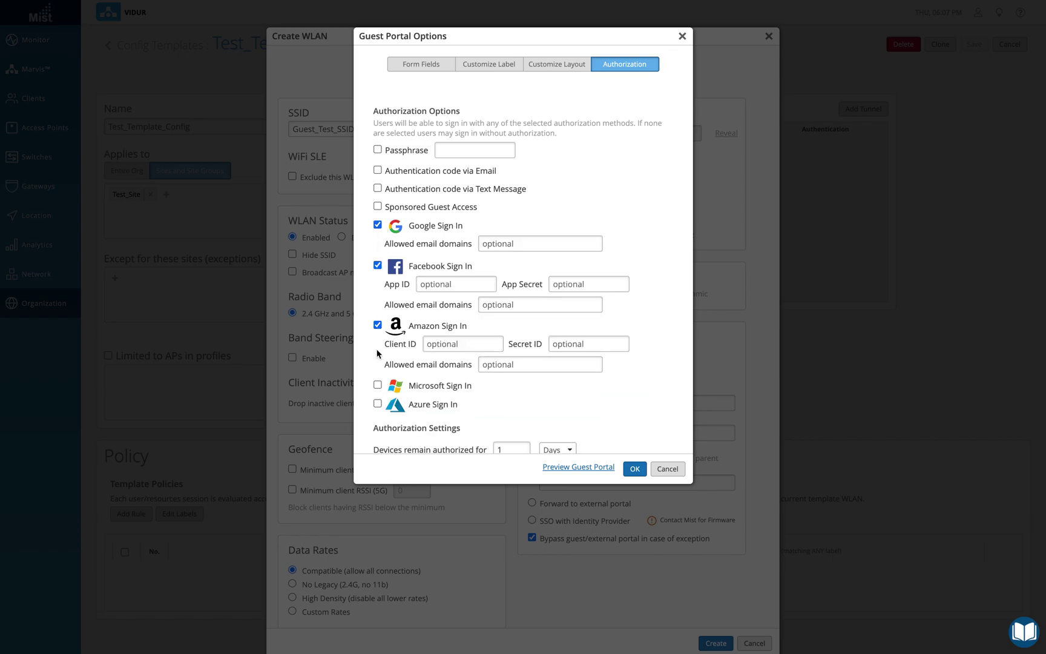
pyautogui.click(378, 385)
pyautogui.click(377, 445)
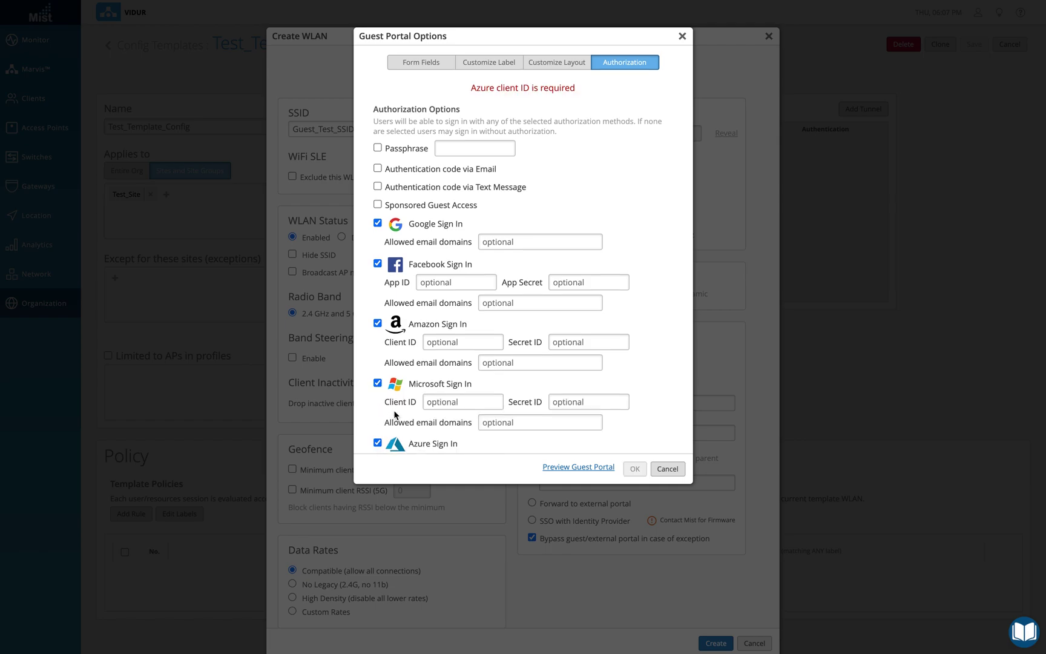
pyautogui.scroll(-2, 394, 418)
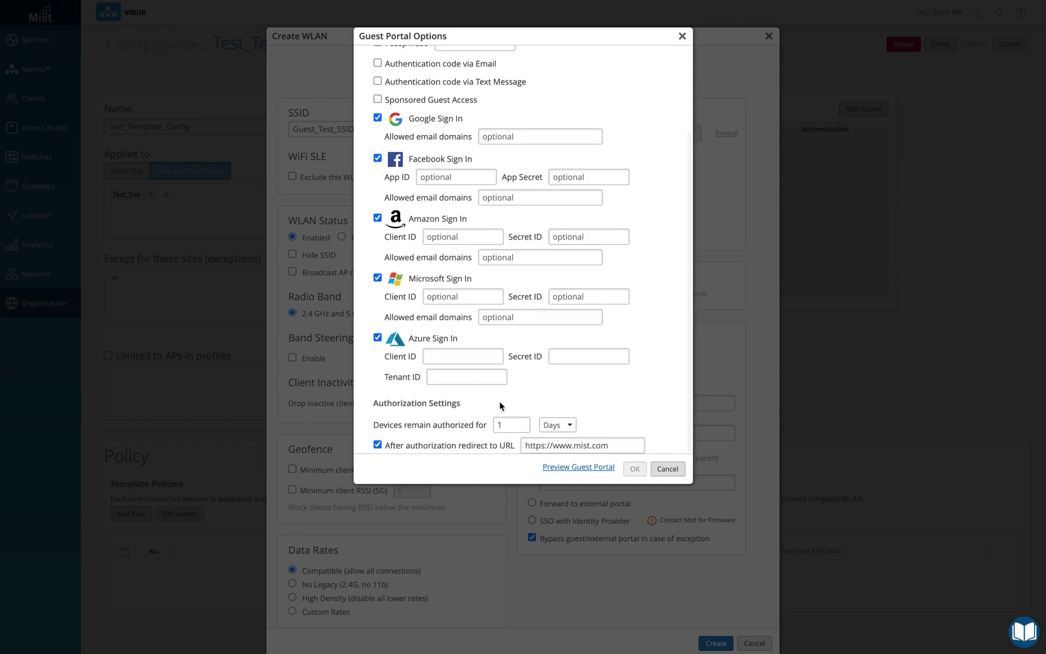
pyautogui.click(562, 472)
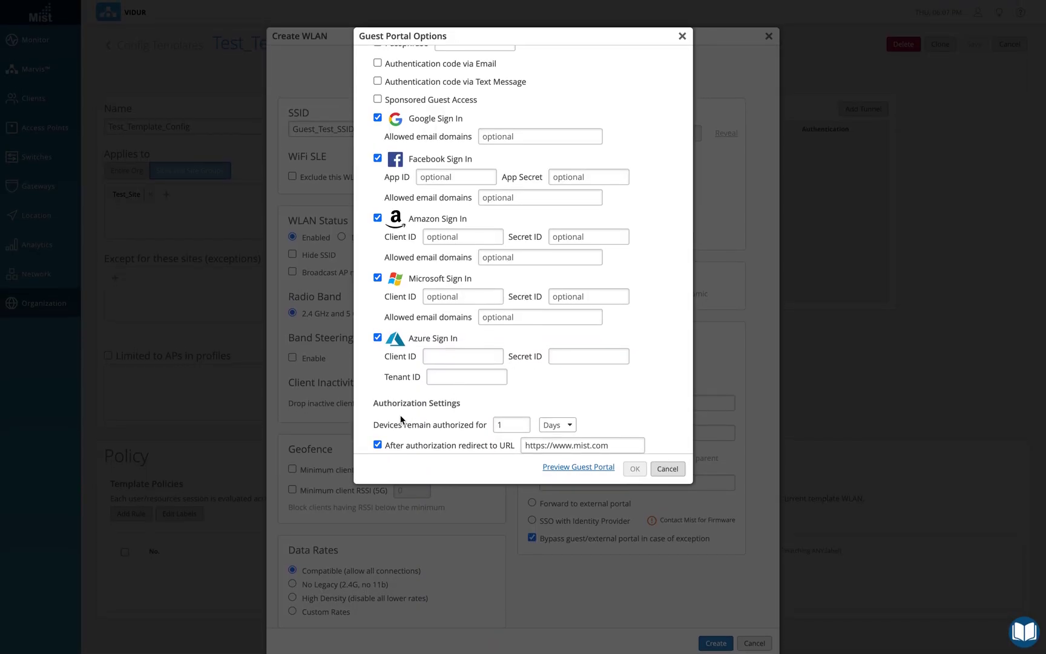
# Step: Clear all five social sign-ins and the post-authorization redirect, then require a guest passphrase
pyautogui.scroll(3, 375, 412)
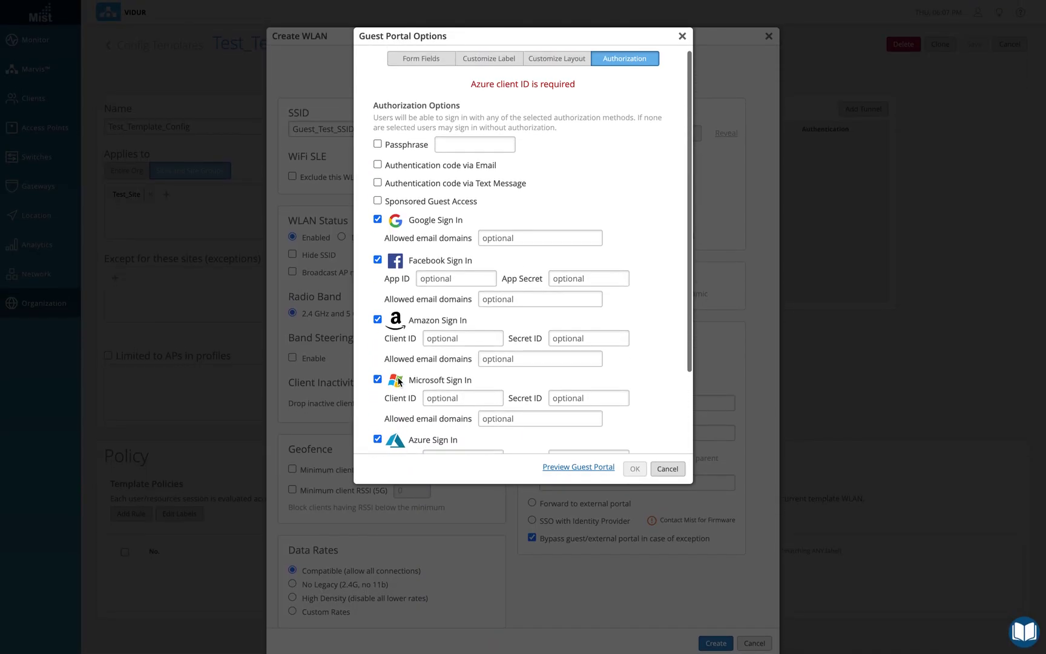
pyautogui.click(378, 225)
pyautogui.click(378, 244)
pyautogui.click(377, 263)
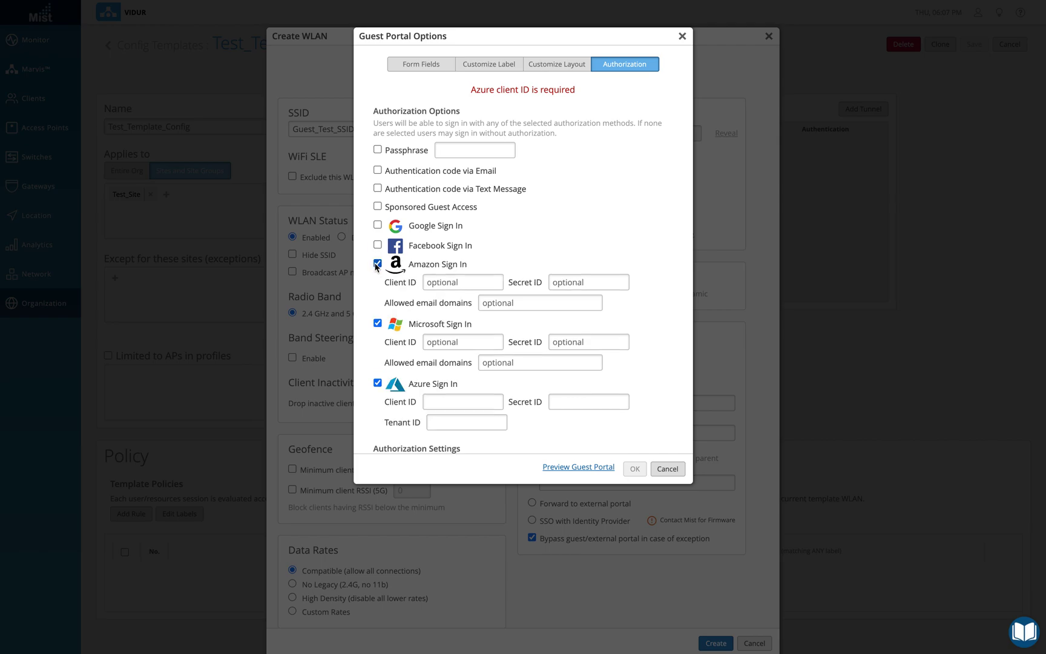
pyautogui.click(378, 282)
pyautogui.click(377, 301)
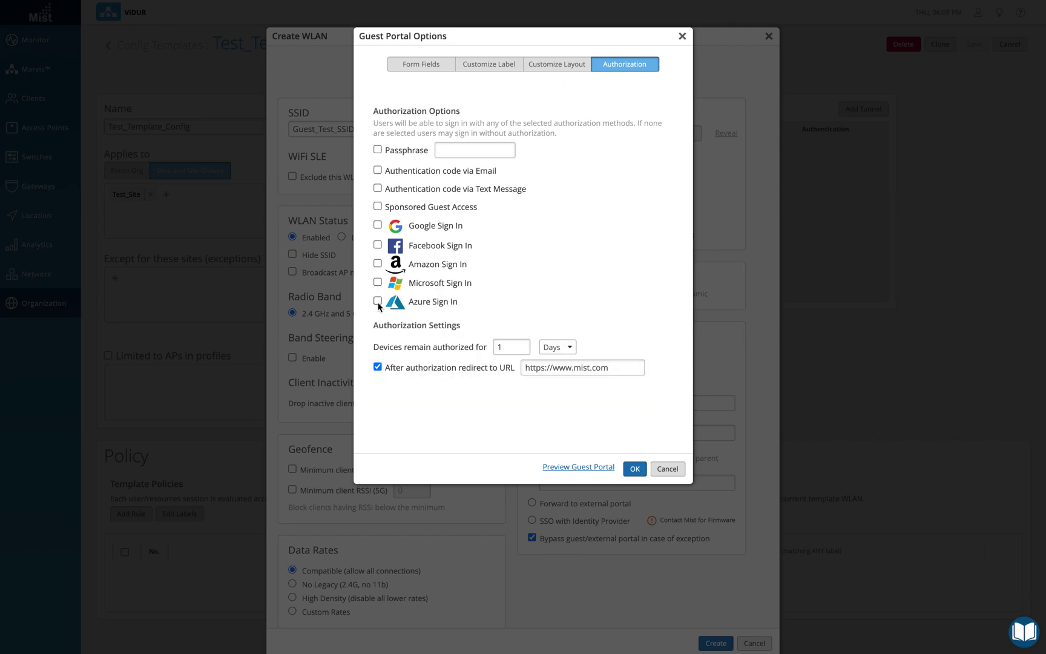
pyautogui.click(378, 367)
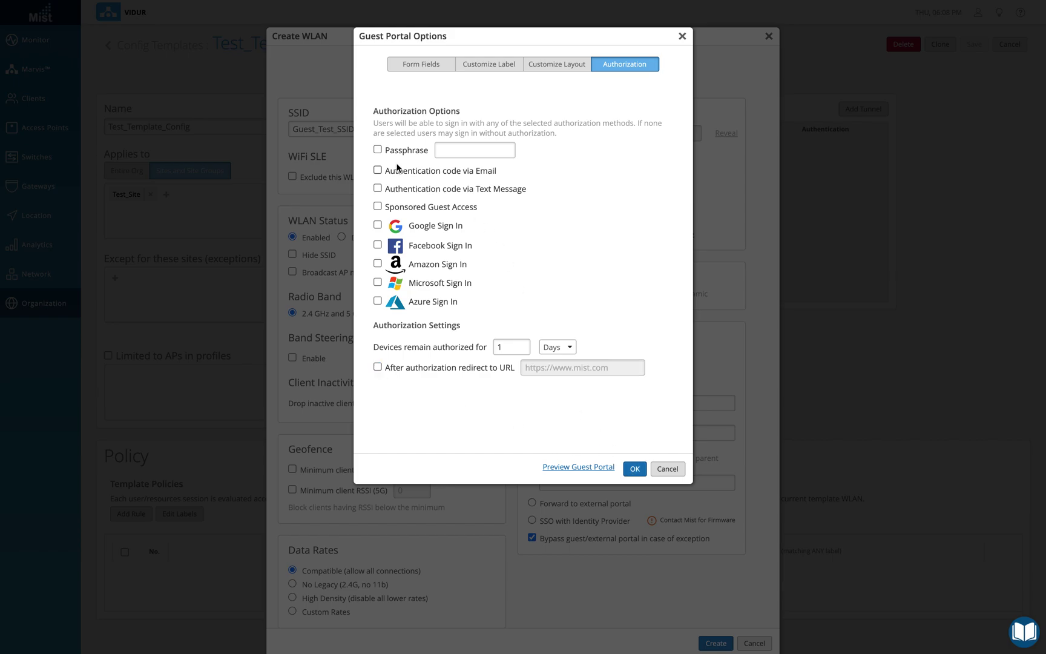
pyautogui.click(377, 149)
# Step: Apply the guest portal options, review the Guest_Test_SSID form, and create the WLAN
pyautogui.click(635, 470)
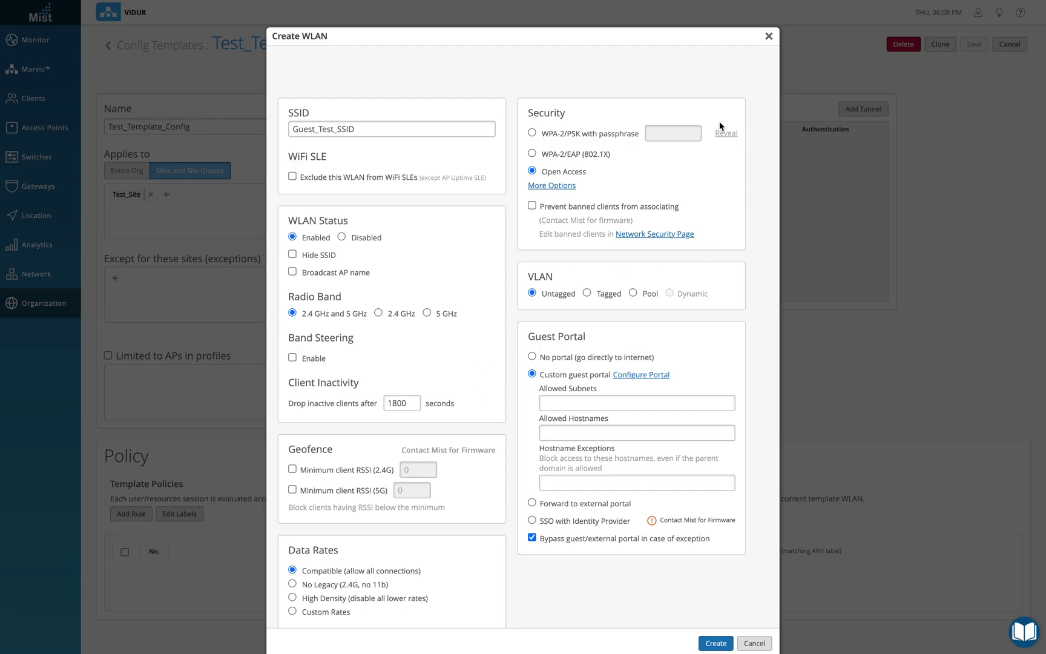
pyautogui.scroll(-6, 343, 401)
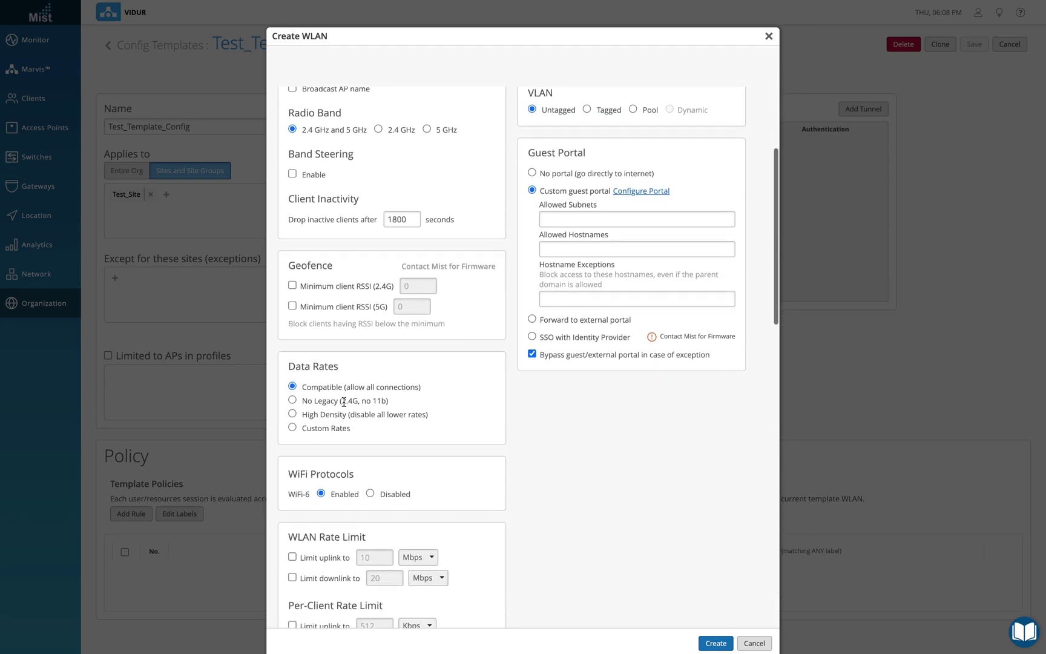
pyautogui.scroll(6, 343, 401)
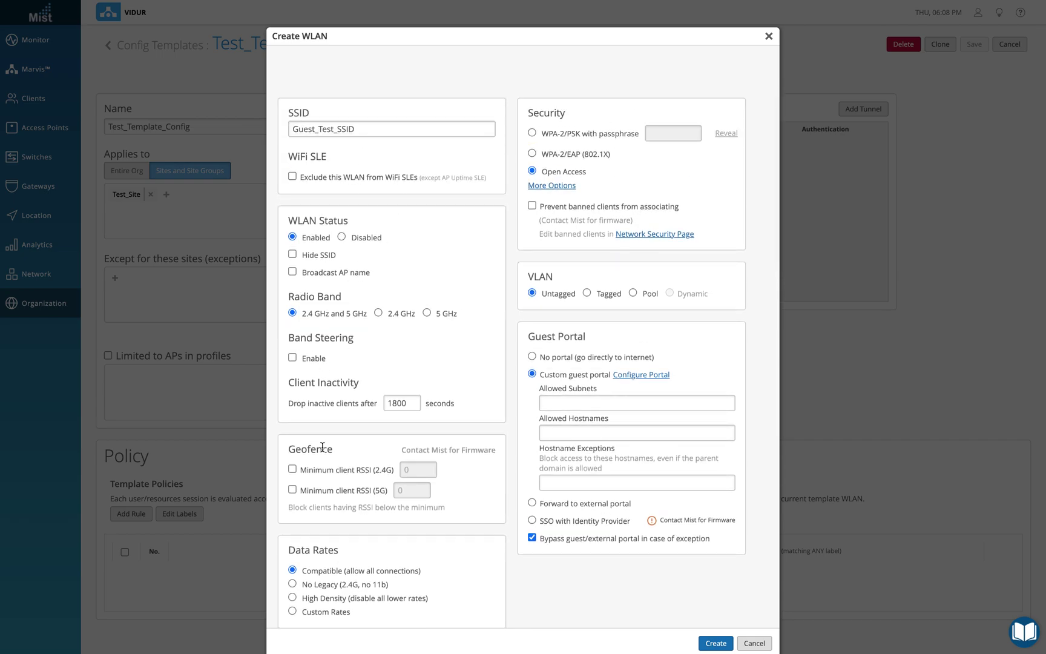
pyautogui.scroll(-5, 358, 424)
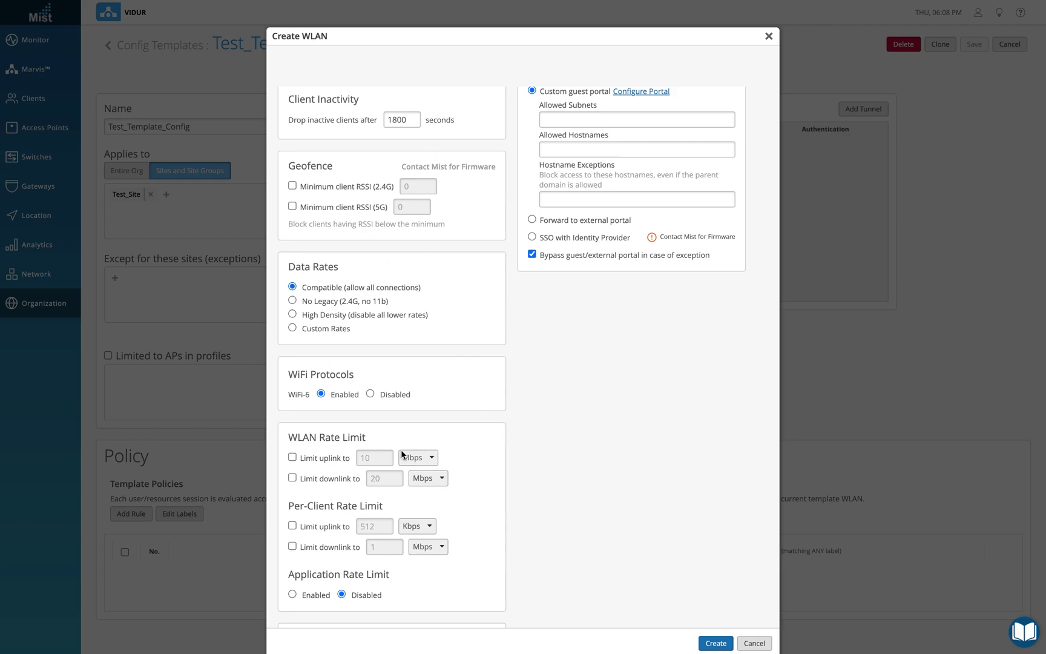
pyautogui.click(715, 644)
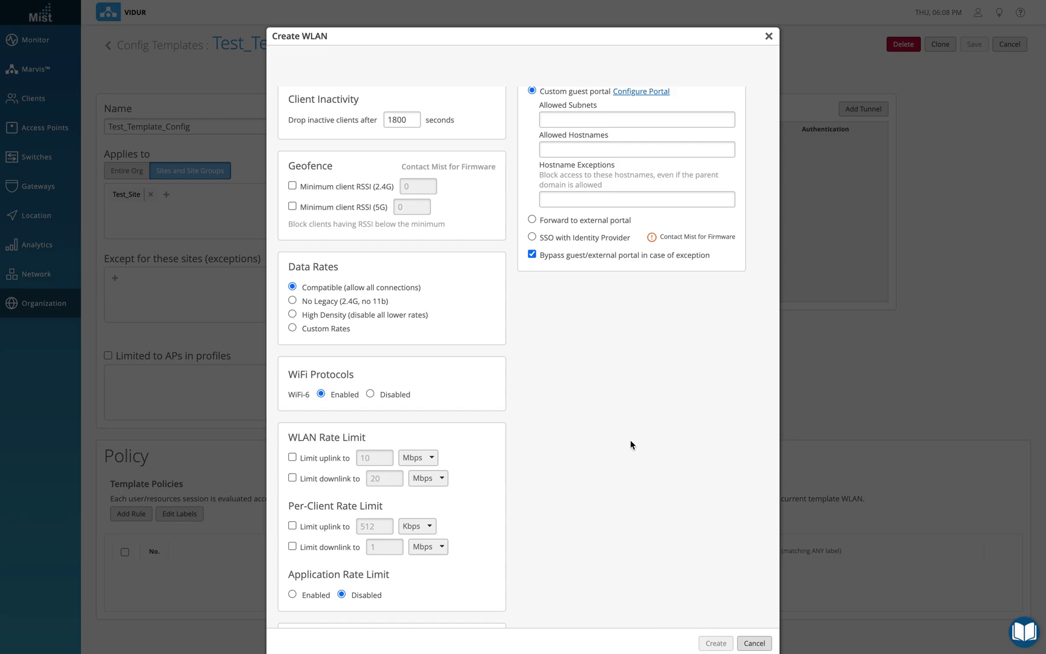